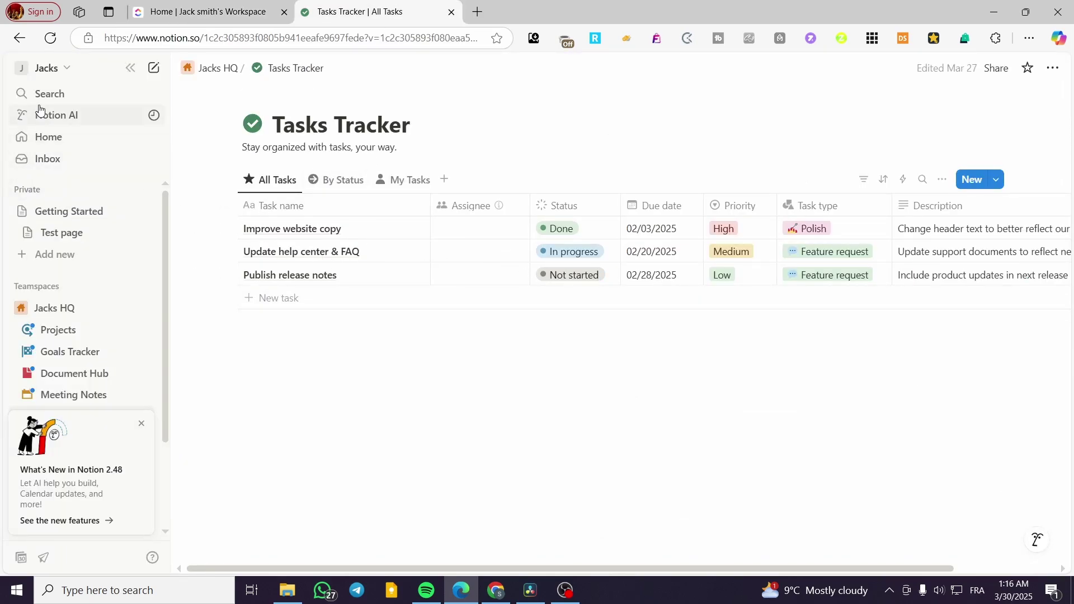
- Look over the ClickUp home dashboard and the Tasks Tracker page in Notion
left_click(206, 11)
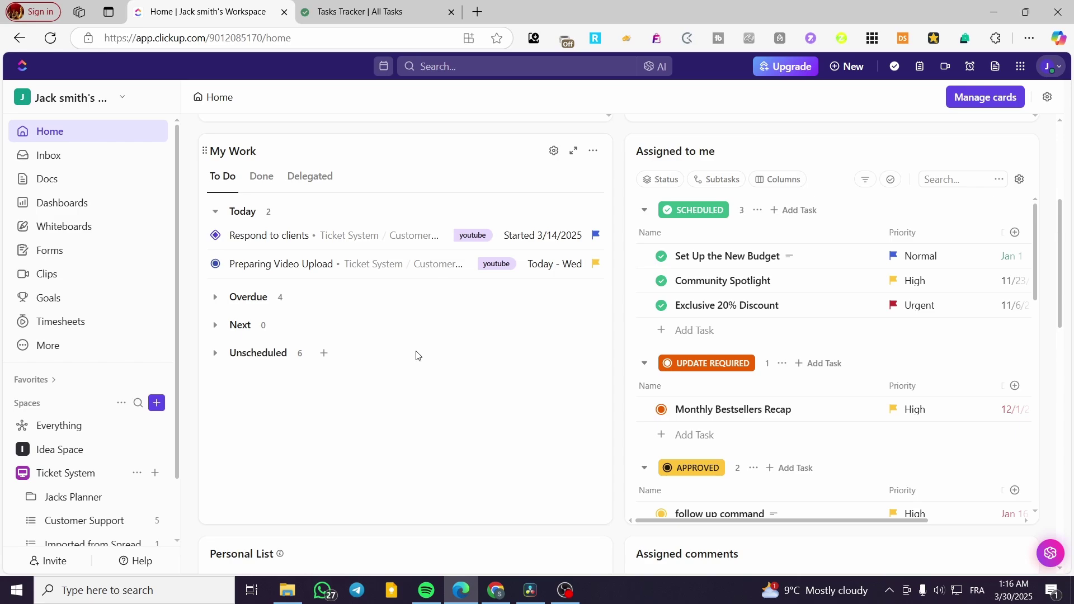
scroll(416, 356, "up", 5)
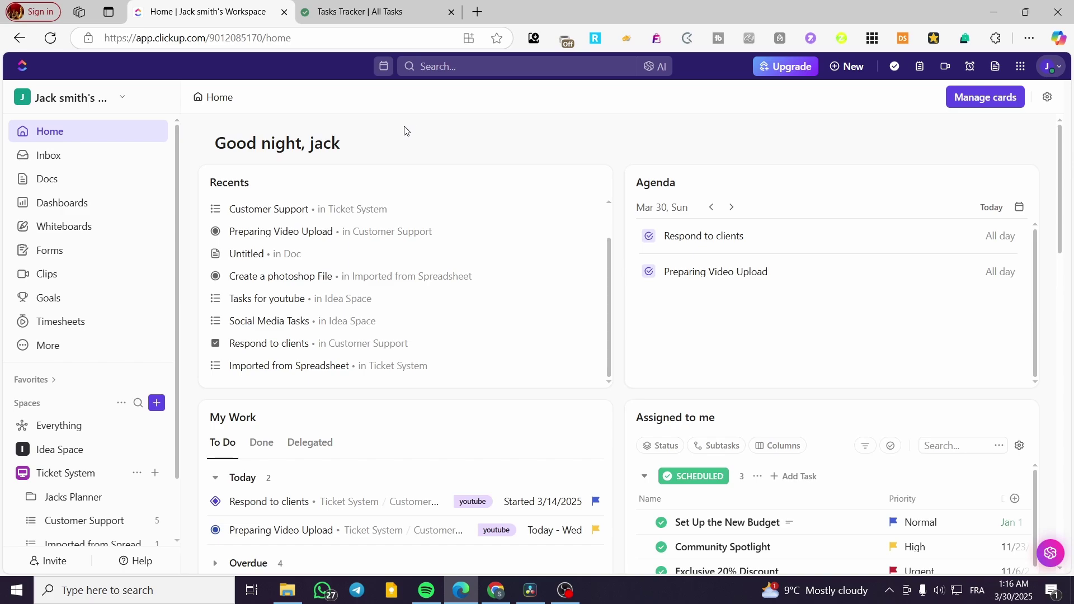
left_click(376, 10)
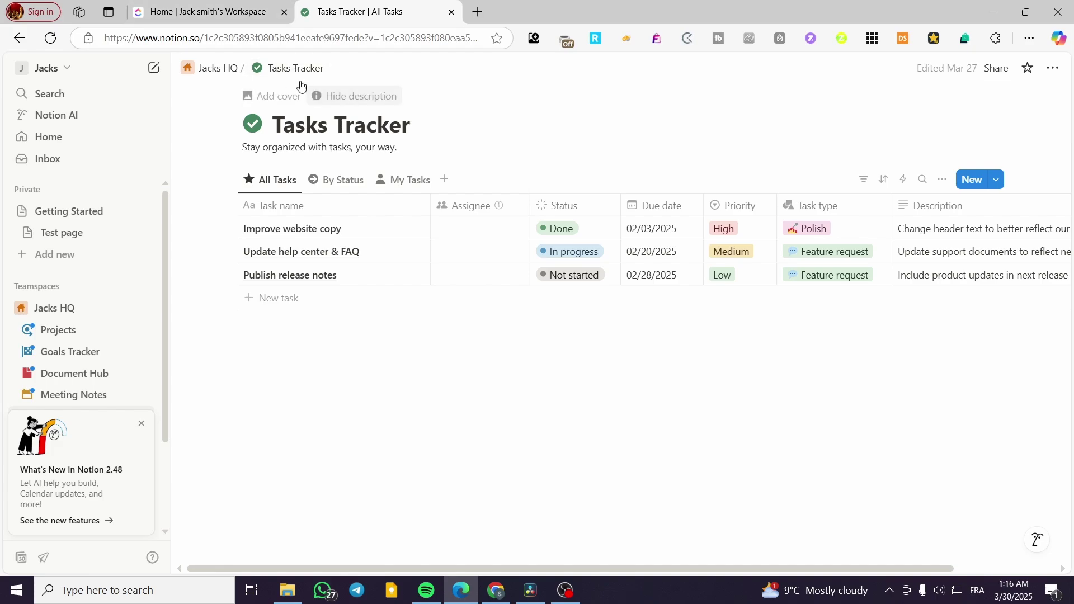
left_click(192, 20)
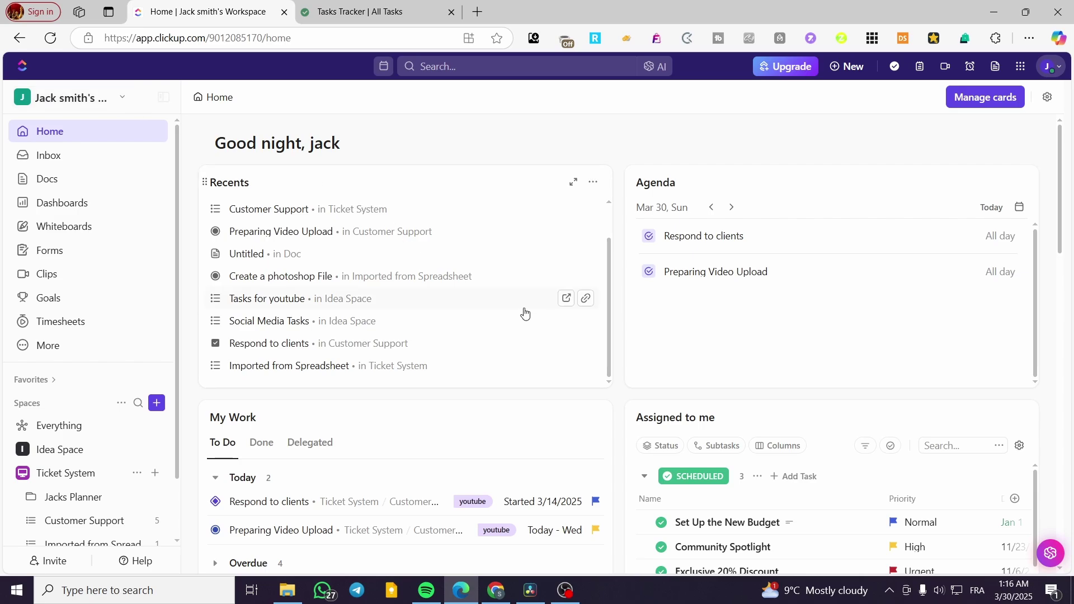
scroll(182, 329, "down", 3)
scroll(423, 367, "up", 3)
- Search the ClickUp App Center for "notion" and open the Notion integration's details
left_click(1021, 67)
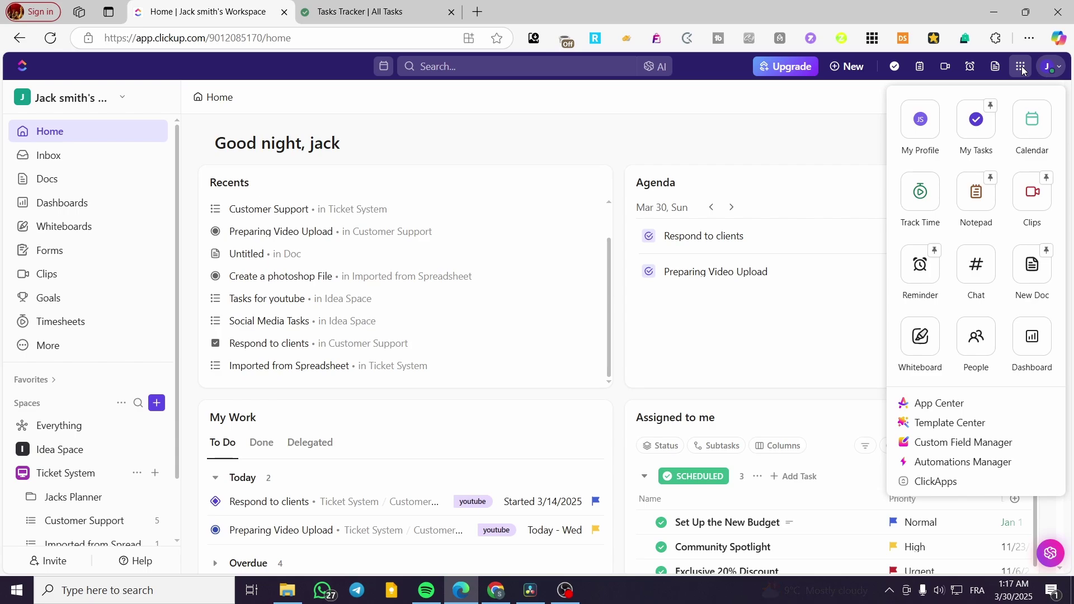
left_click(938, 405)
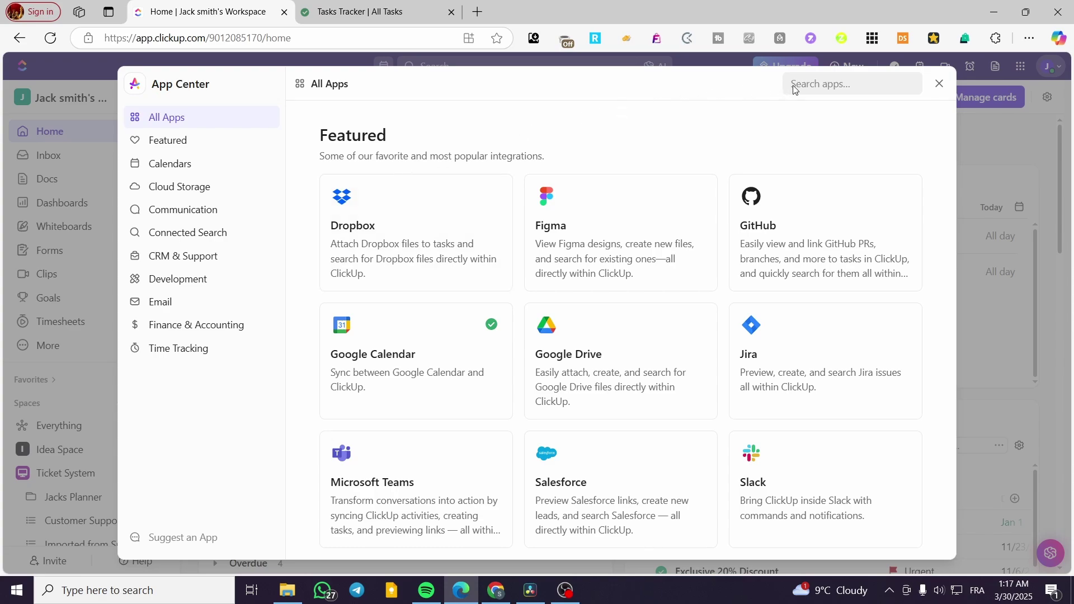
left_click(828, 85)
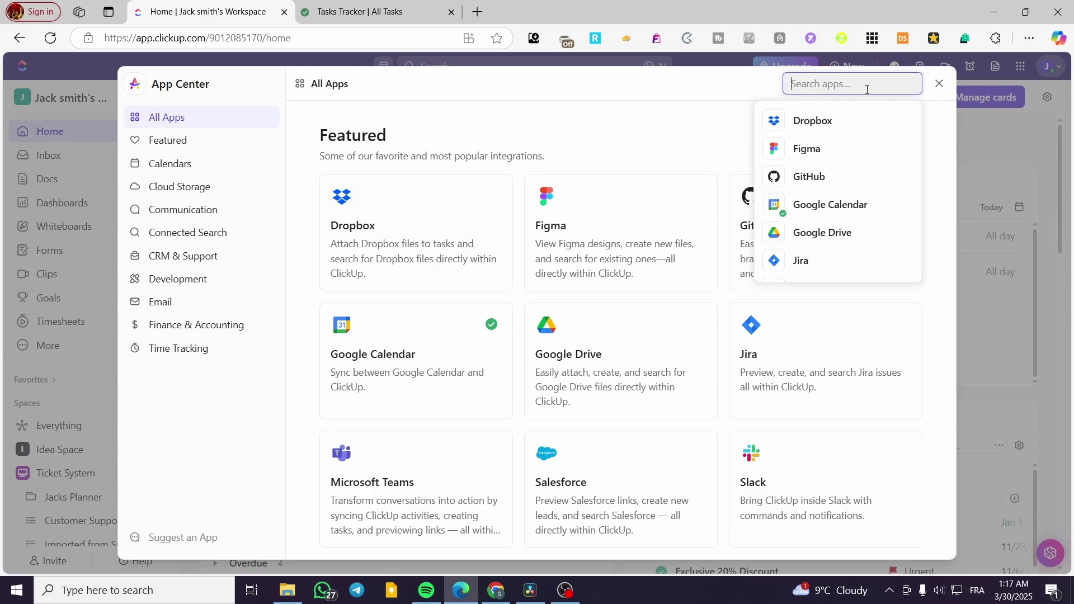
scroll(846, 112, "down", 2)
scroll(845, 136, "up", 2)
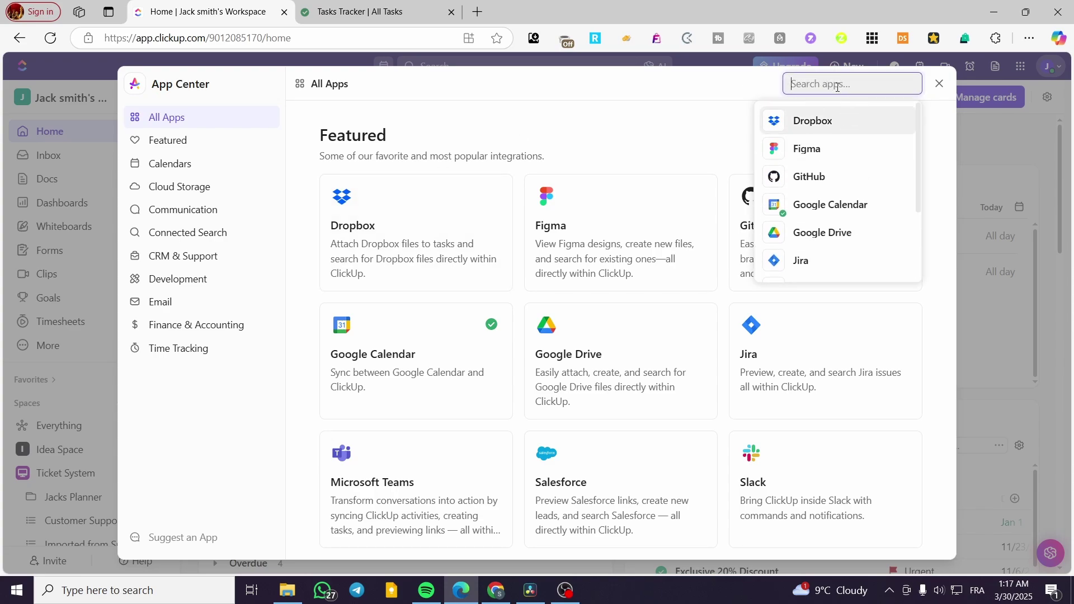
type("notion")
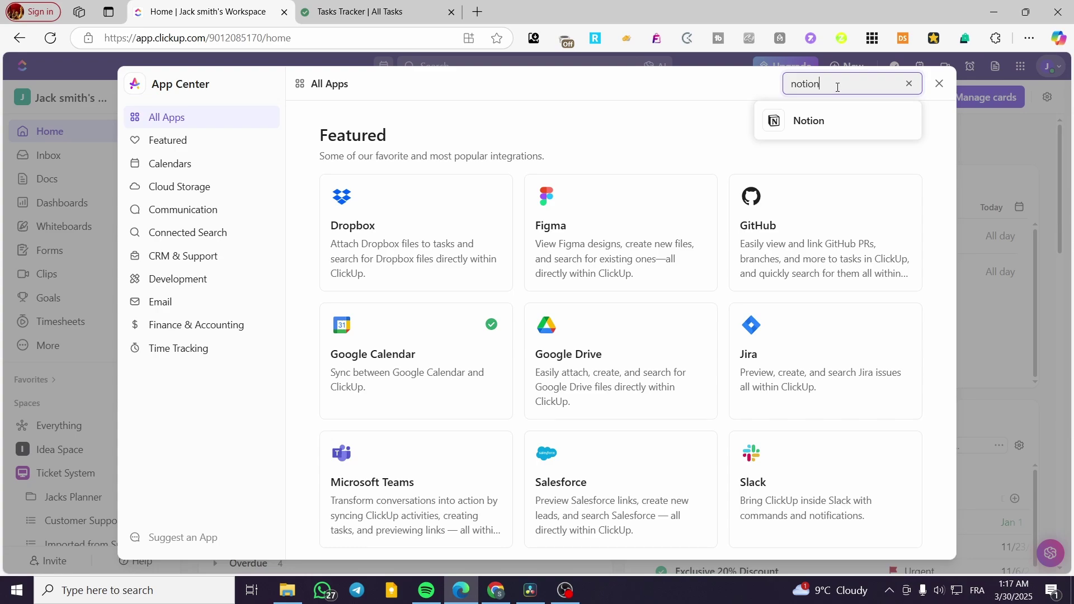
left_click(814, 120)
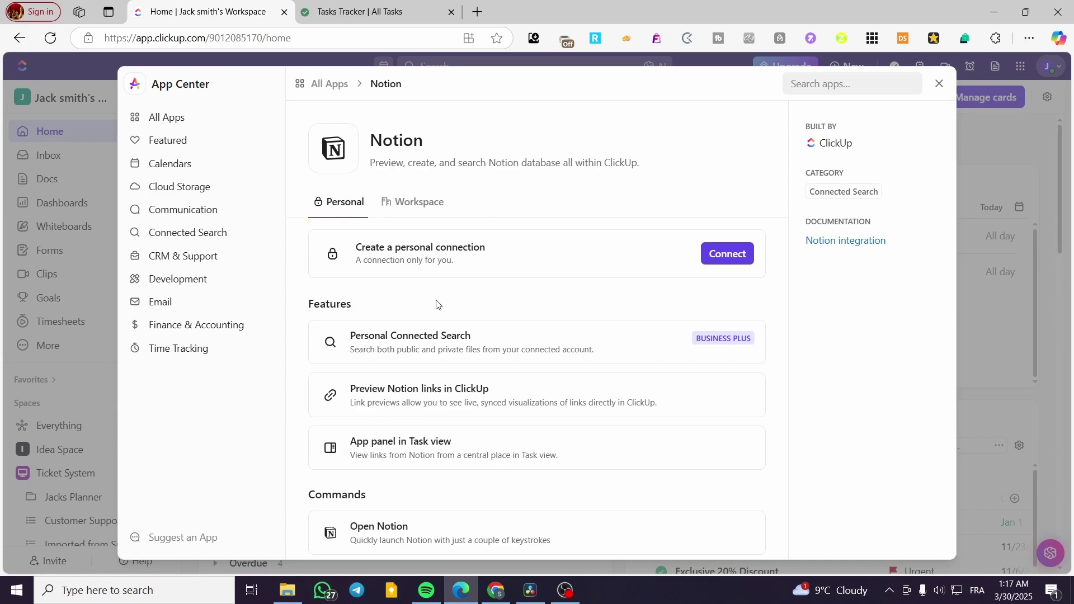
- Review the Notion integration's personal and workspace connection features, checking the Tasks Tracker in Notion in between
scroll(390, 347, "down", 1)
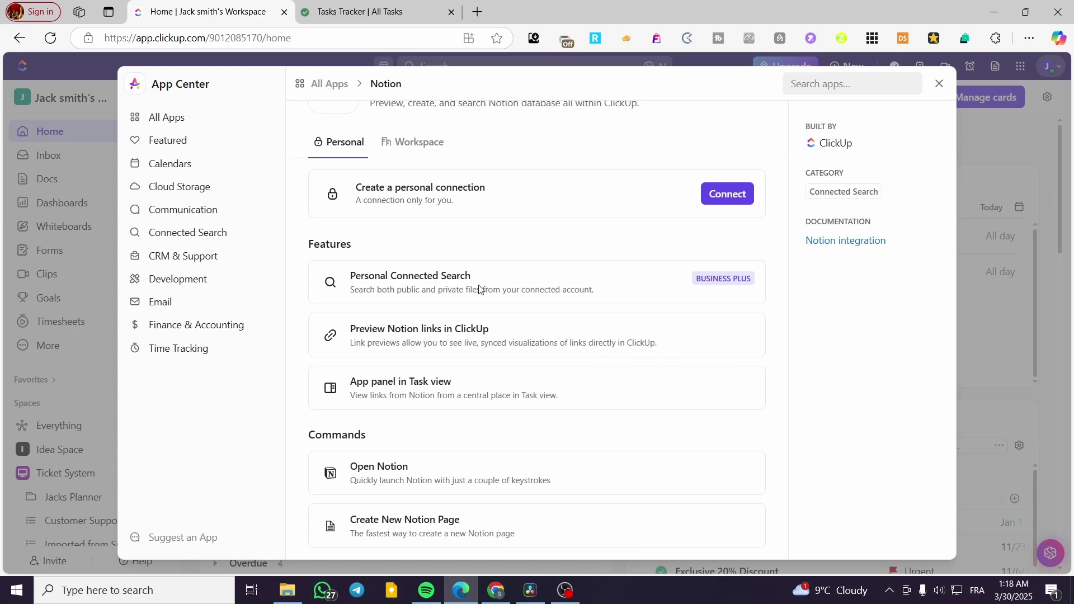
left_click(419, 15)
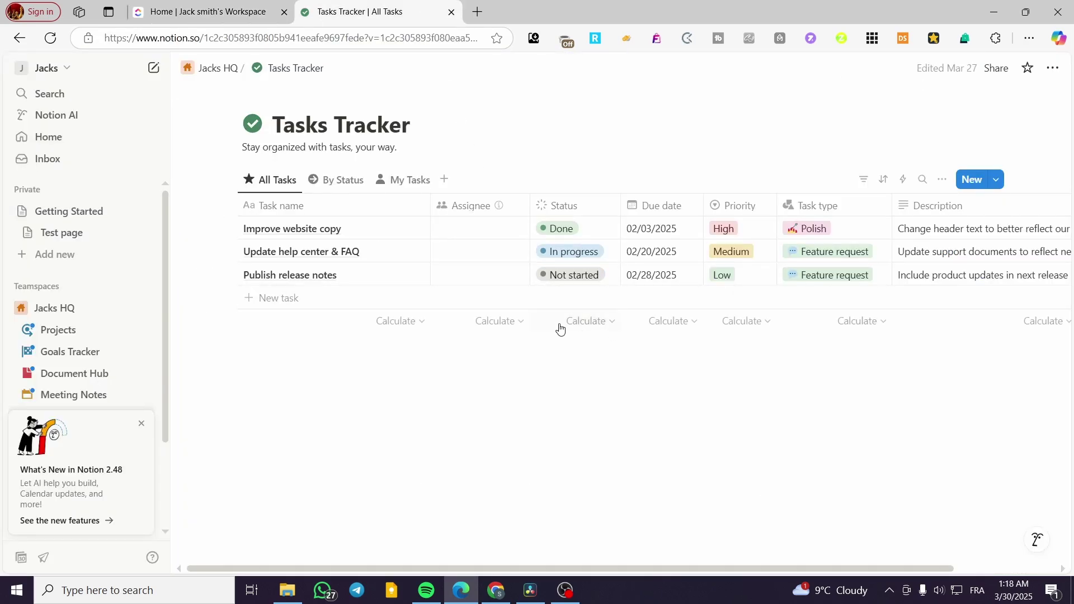
key("ctrl+Tab")
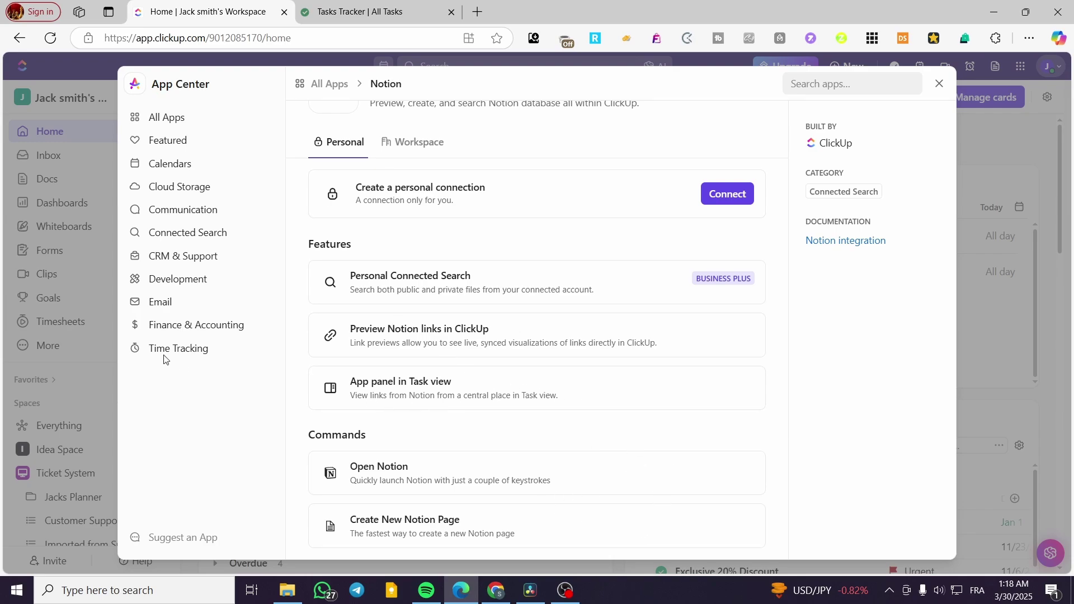
scroll(662, 371, "up", 1)
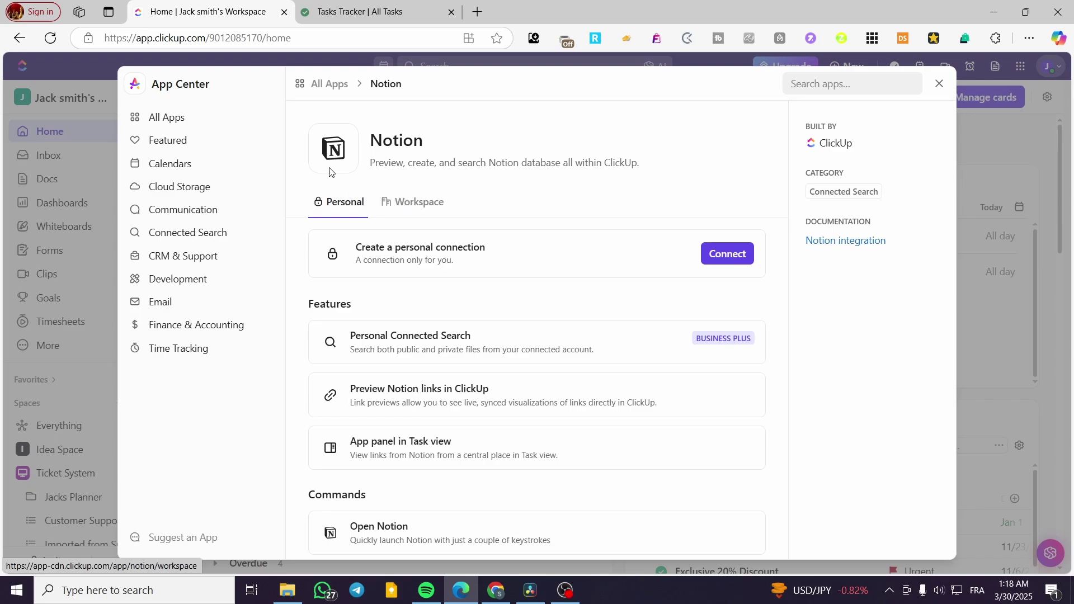
left_click(398, 202)
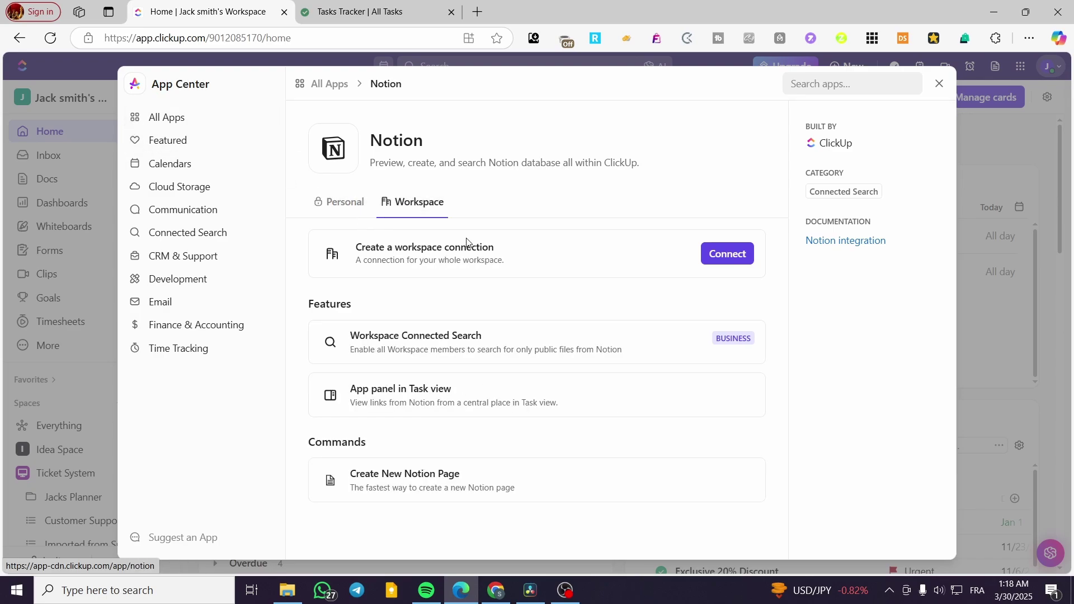
- Try to create a personal Notion connection, selecting all teamspace and private pages for ClickUp to access
left_click(353, 204)
left_click(727, 256)
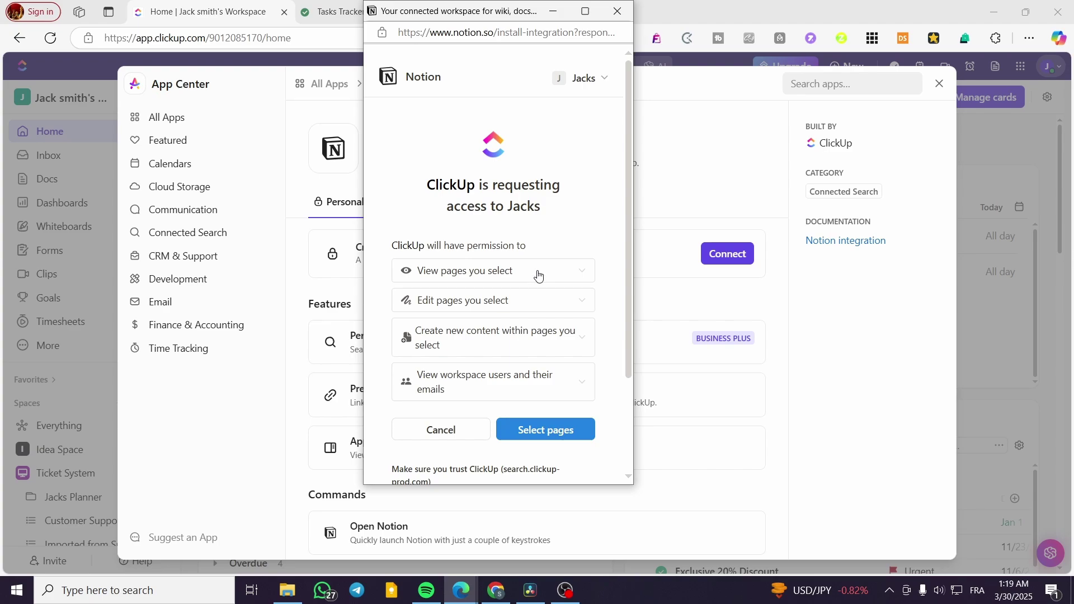
scroll(538, 273, "down", 2)
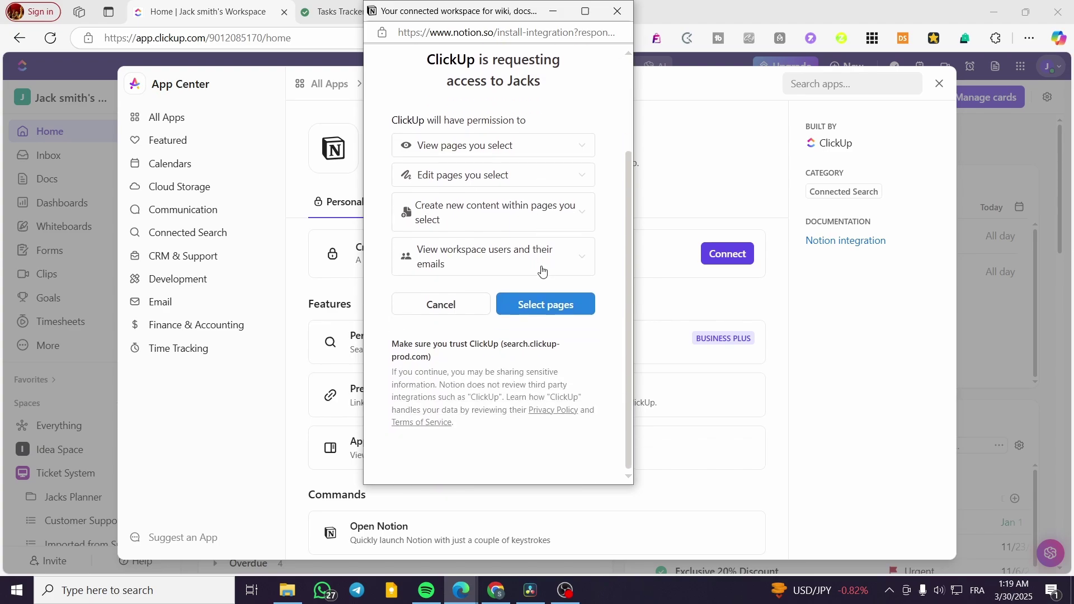
scroll(540, 271, "up", 2)
left_click(540, 269)
left_click(576, 271)
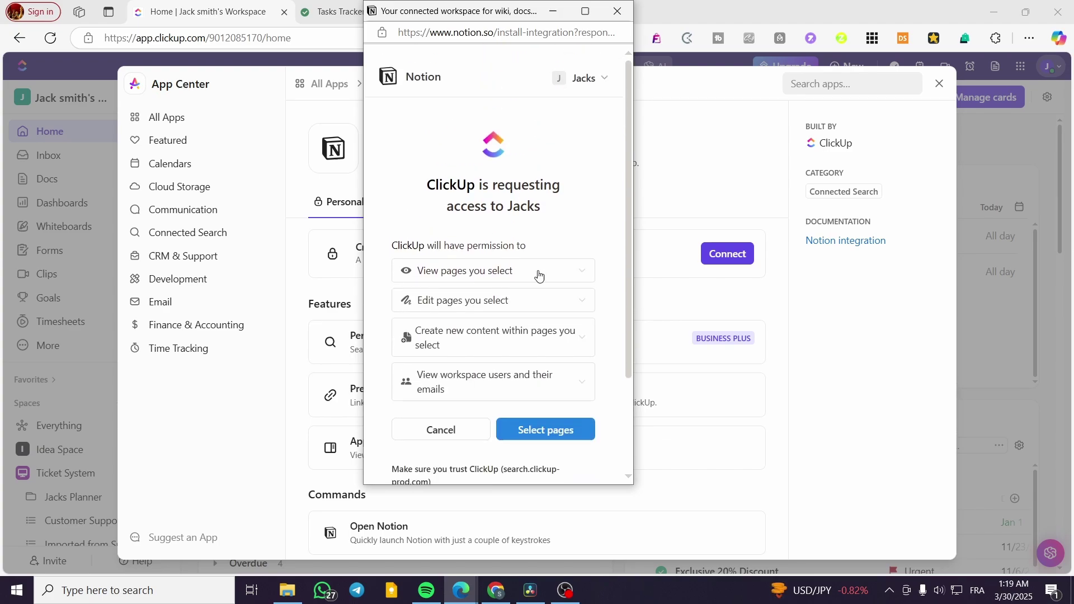
left_click(546, 430)
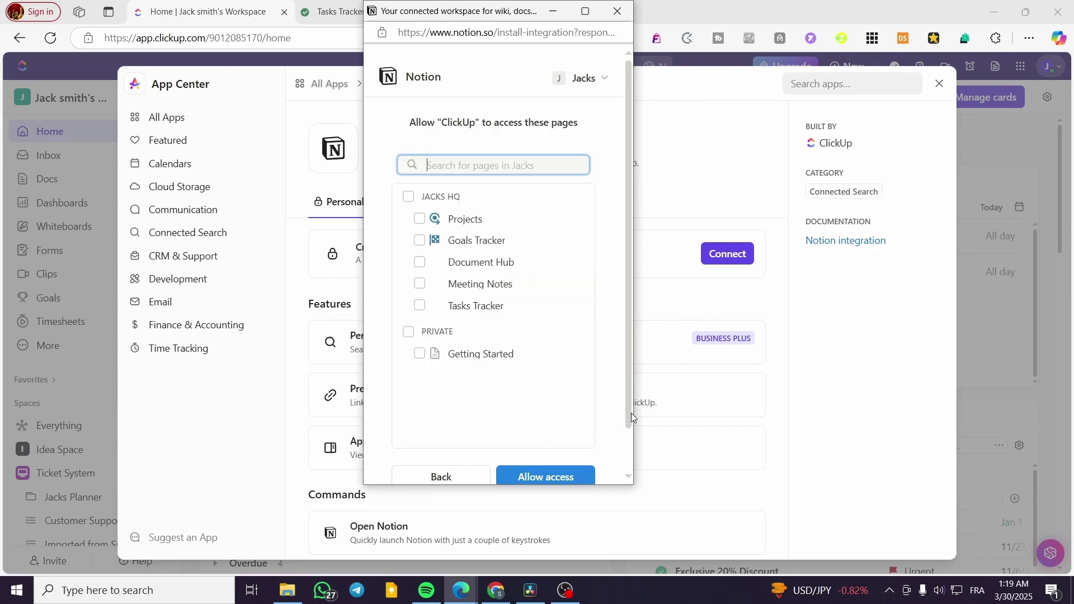
left_click(409, 196)
left_click(409, 333)
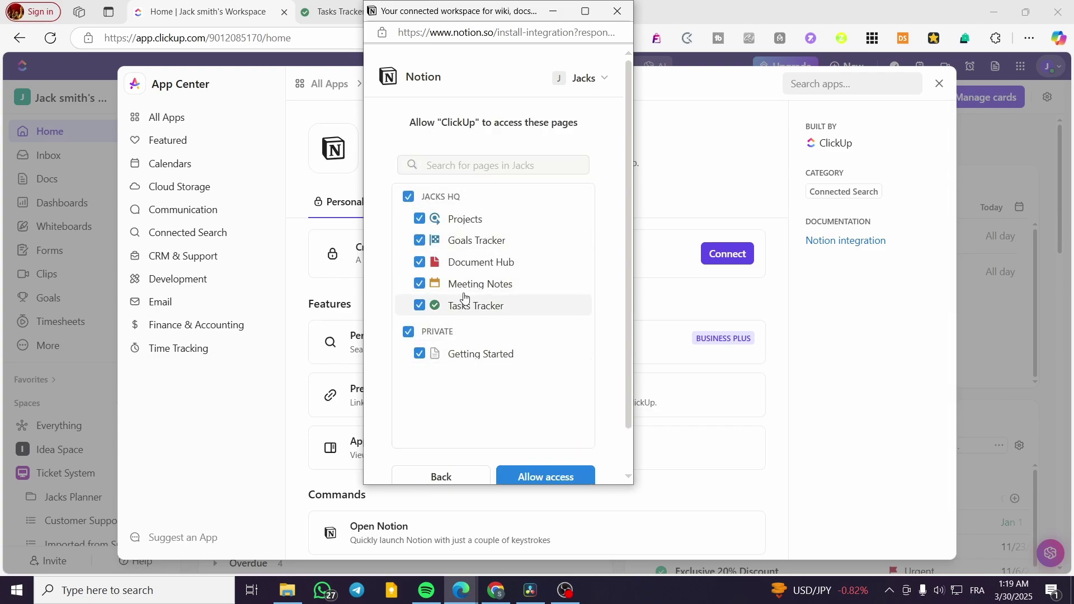
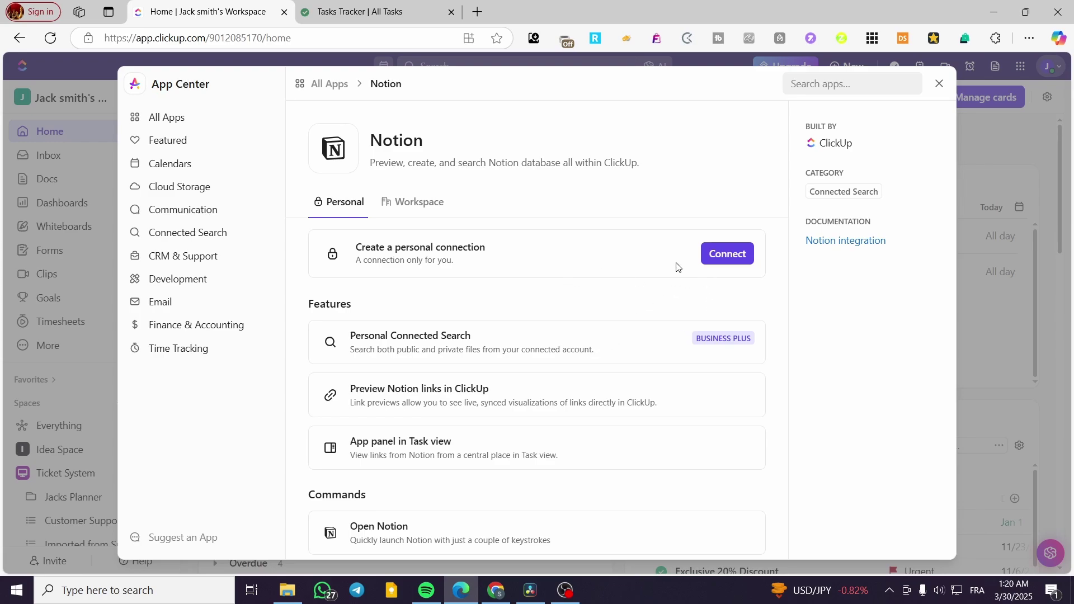
- Create a personal Notion connection and allow ClickUp access to all pages in the teamspace
scroll(575, 364, "down", 2)
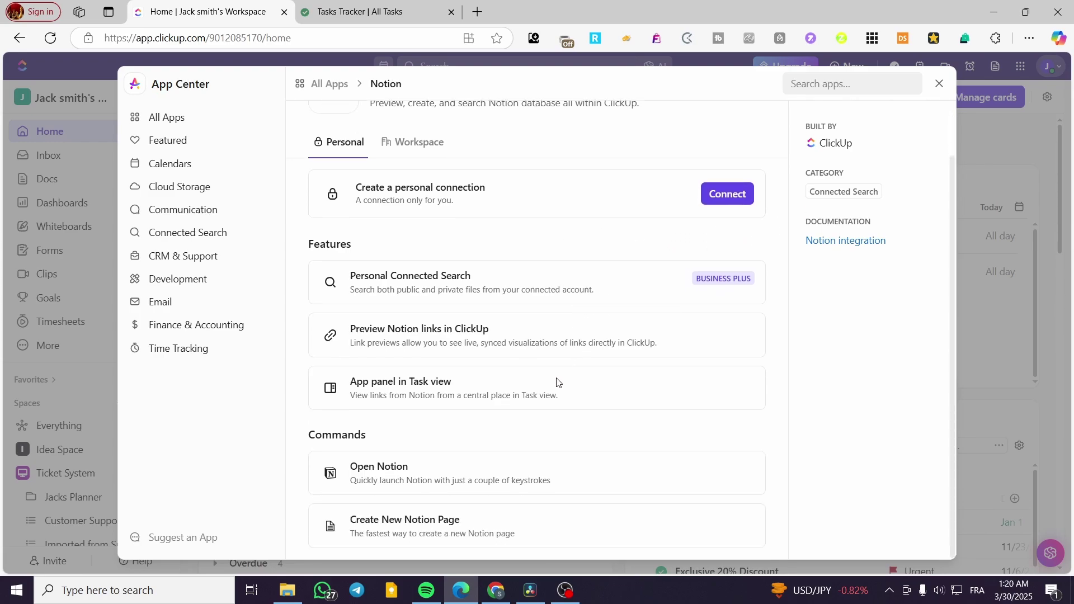
scroll(557, 382, "up", 2)
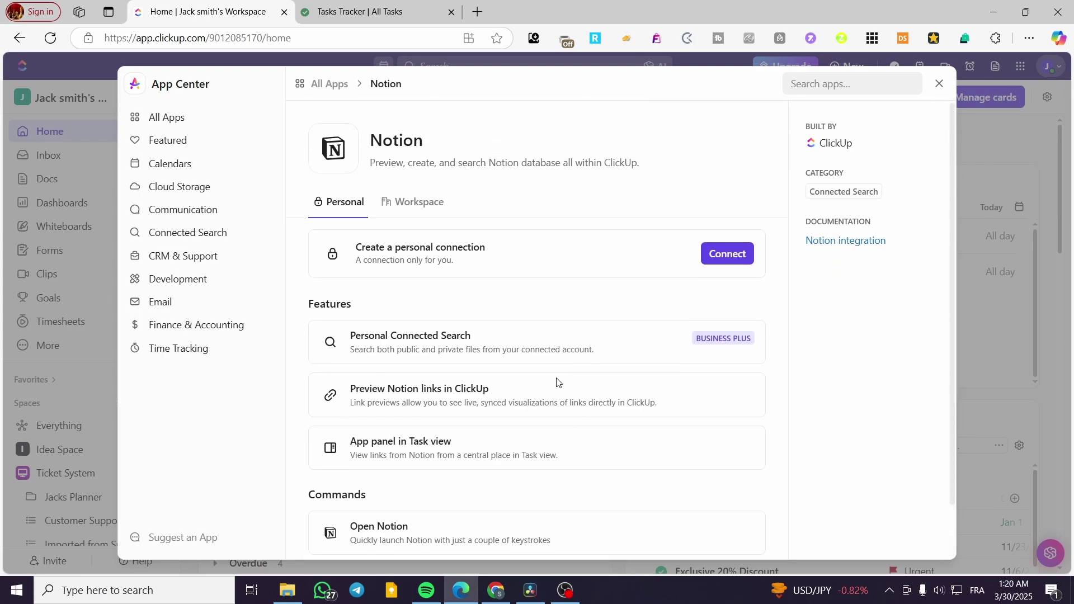
left_click(723, 259)
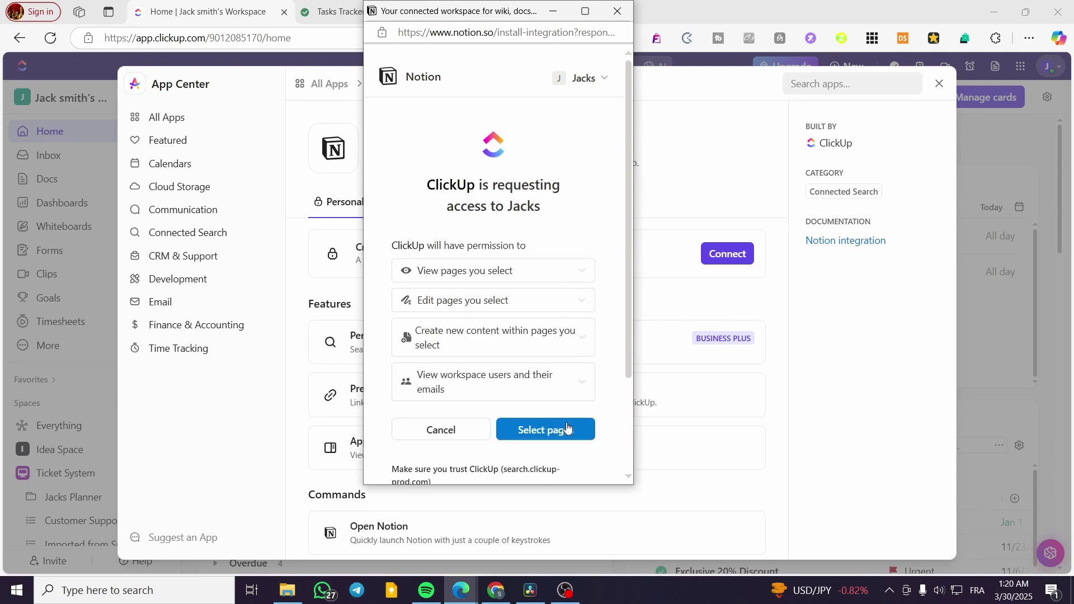
left_click(505, 429)
left_click(409, 197)
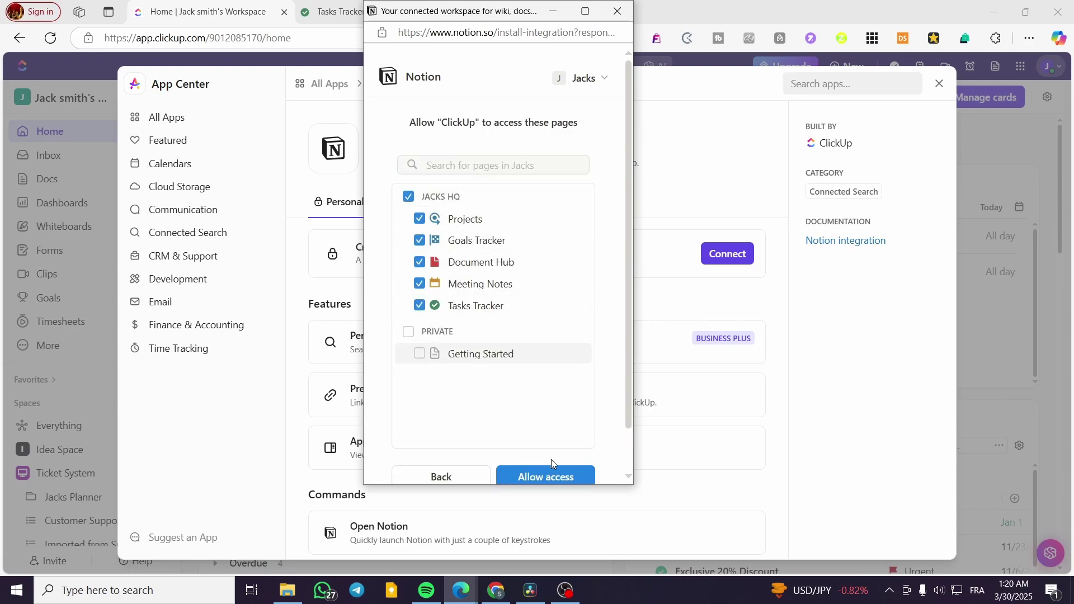
left_click(548, 473)
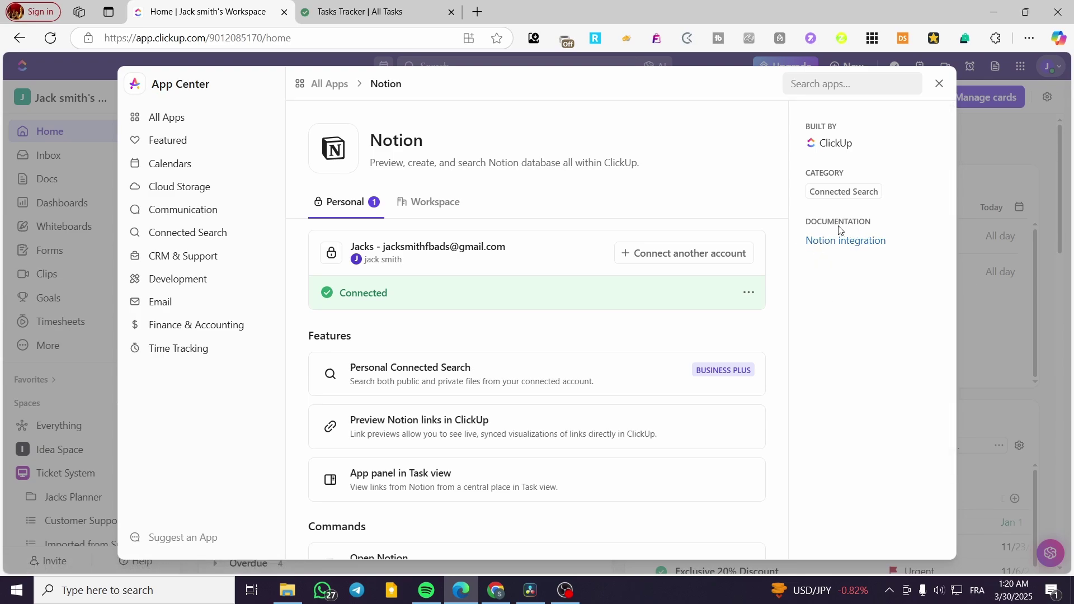
- Read through the Notion integration help article in a separate tab, covering connection types, setup and page access, and close it
right_click(828, 246)
left_click(841, 253)
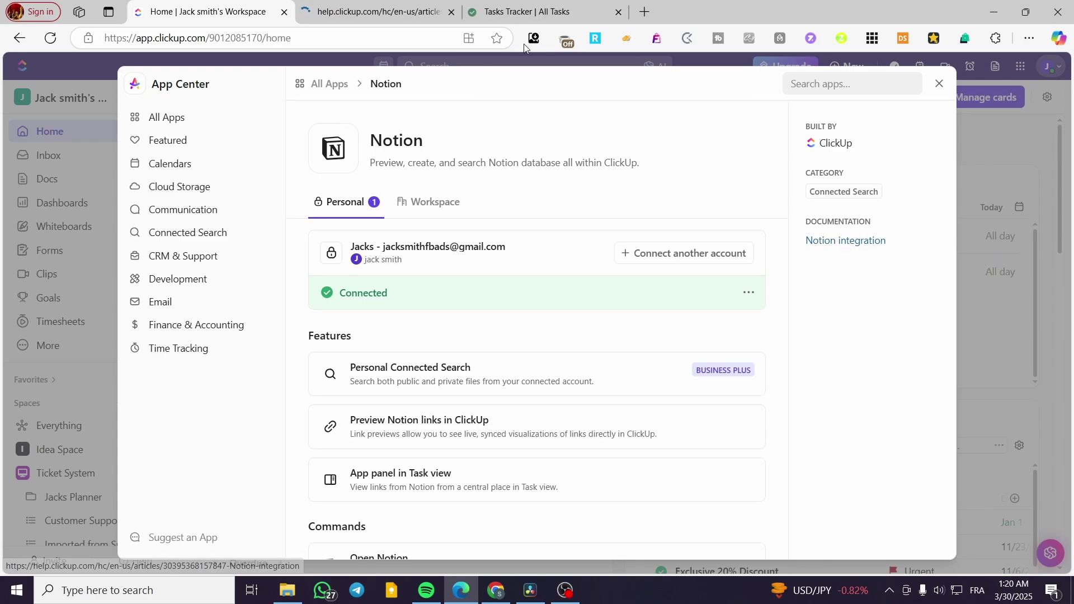
key("ctrl+Tab")
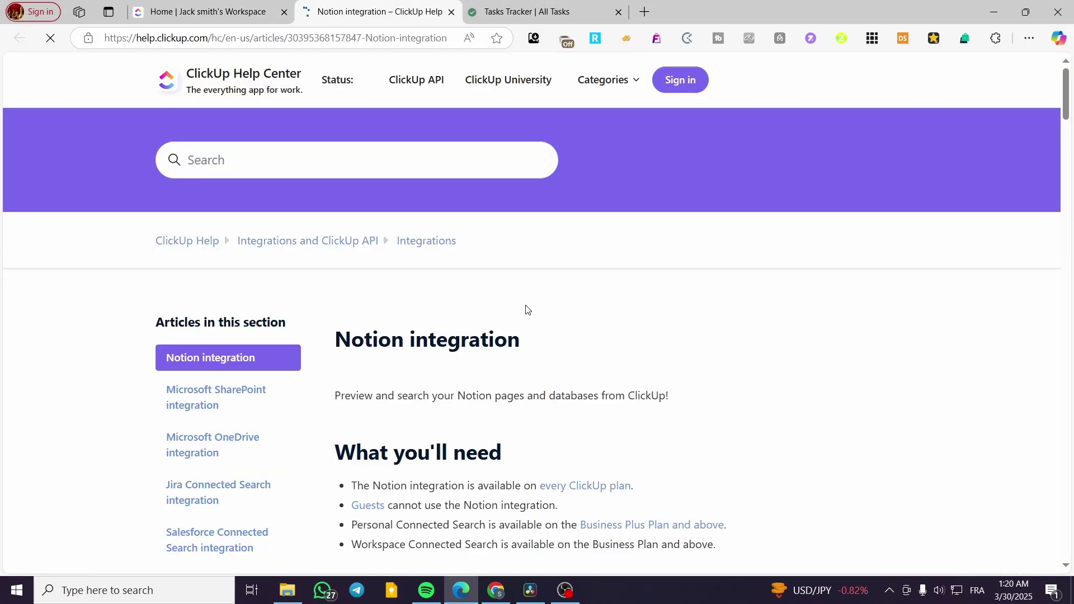
scroll(515, 323, "down", 3)
scroll(675, 354, "down", 13)
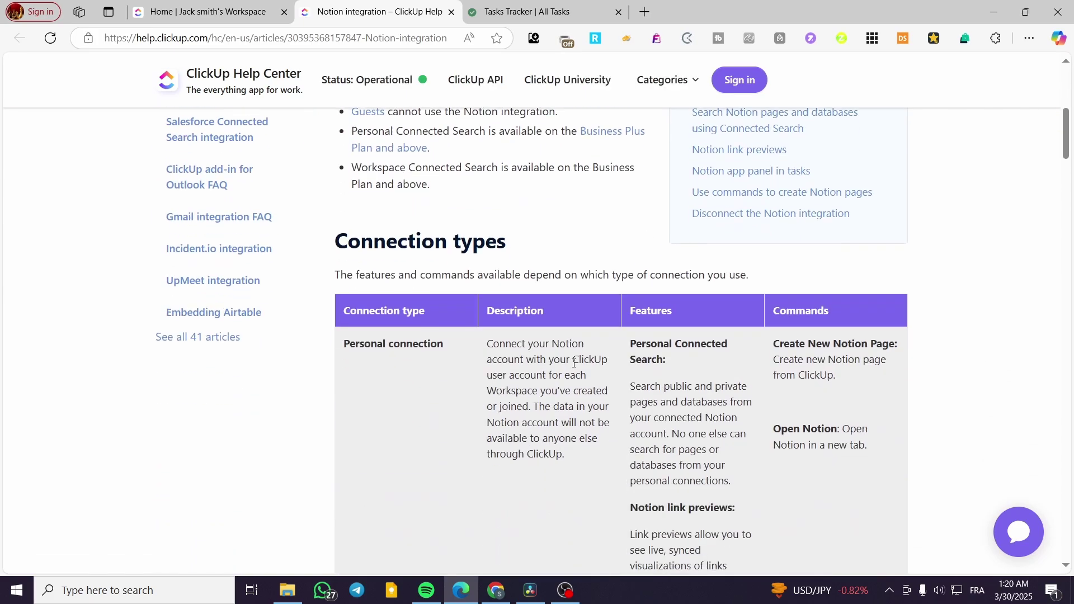
scroll(441, 290, "down", 5)
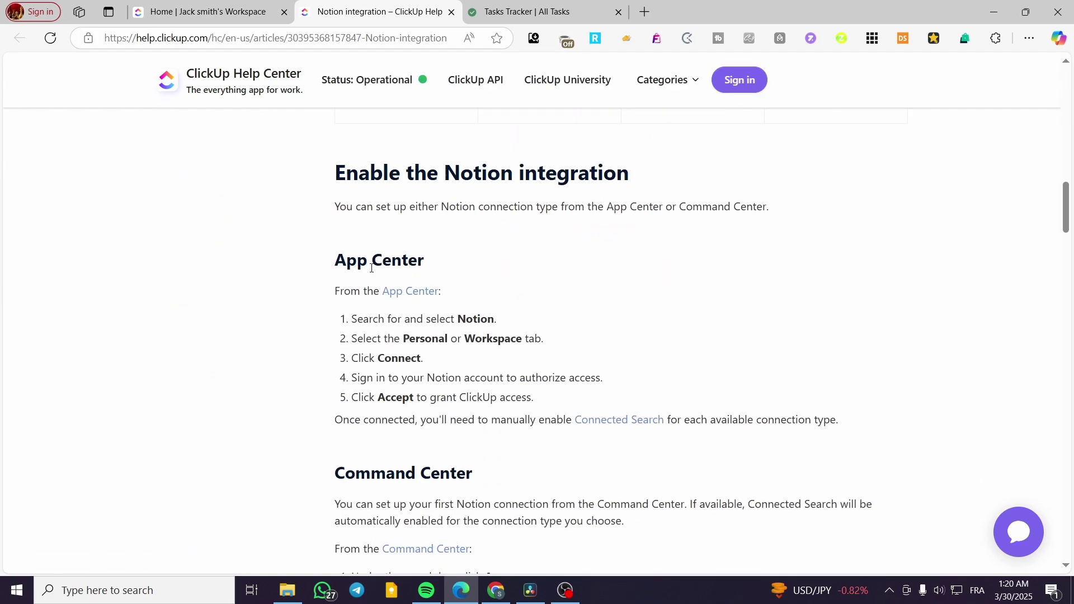
scroll(450, 328, "down", 20)
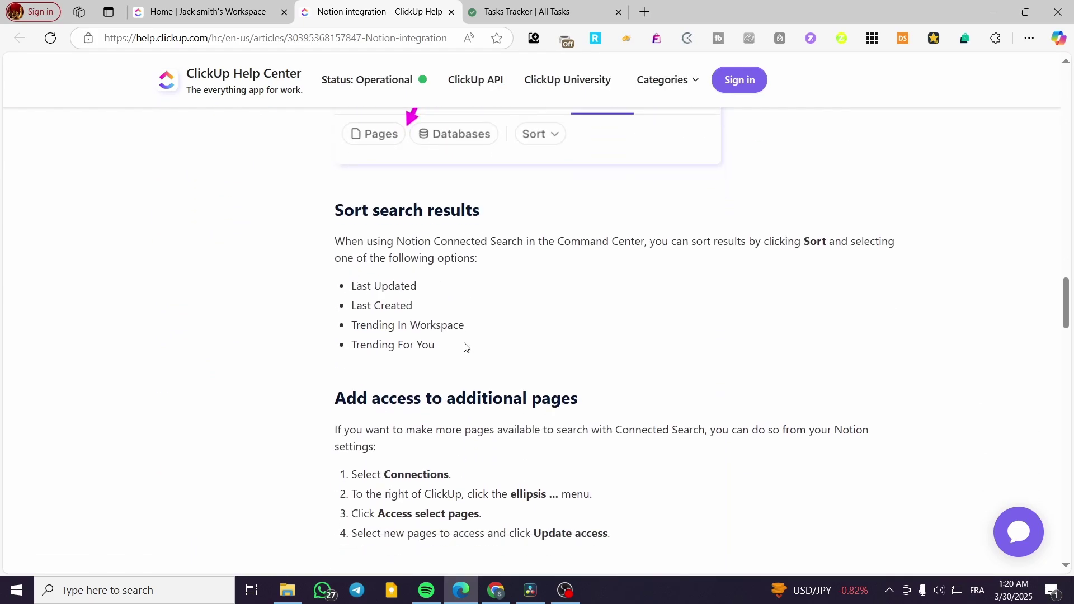
left_click(451, 12)
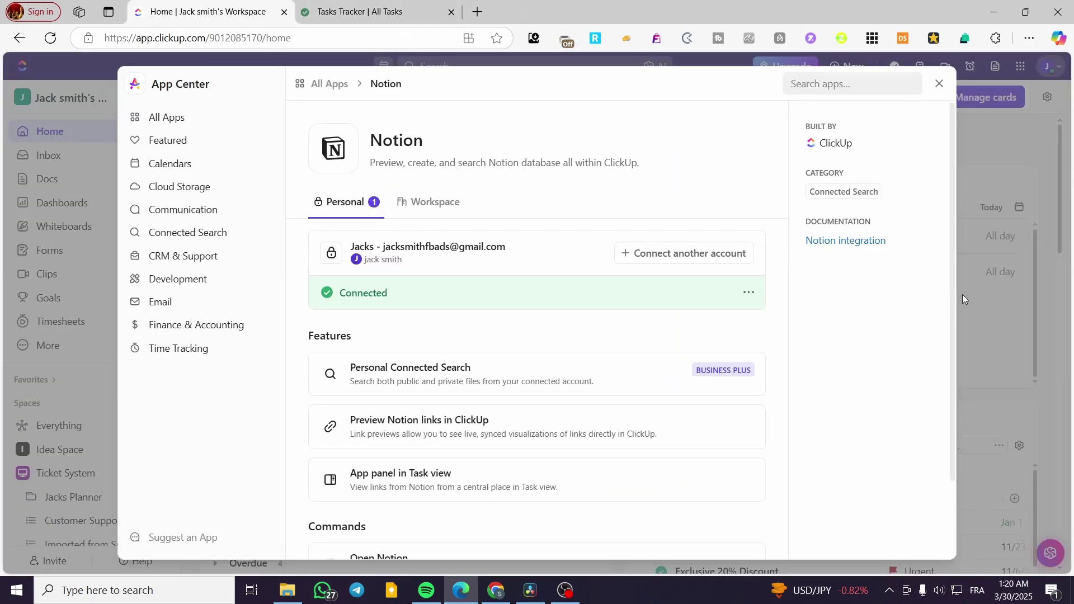
- Close the App Center and open the workspace's command search
left_click(939, 84)
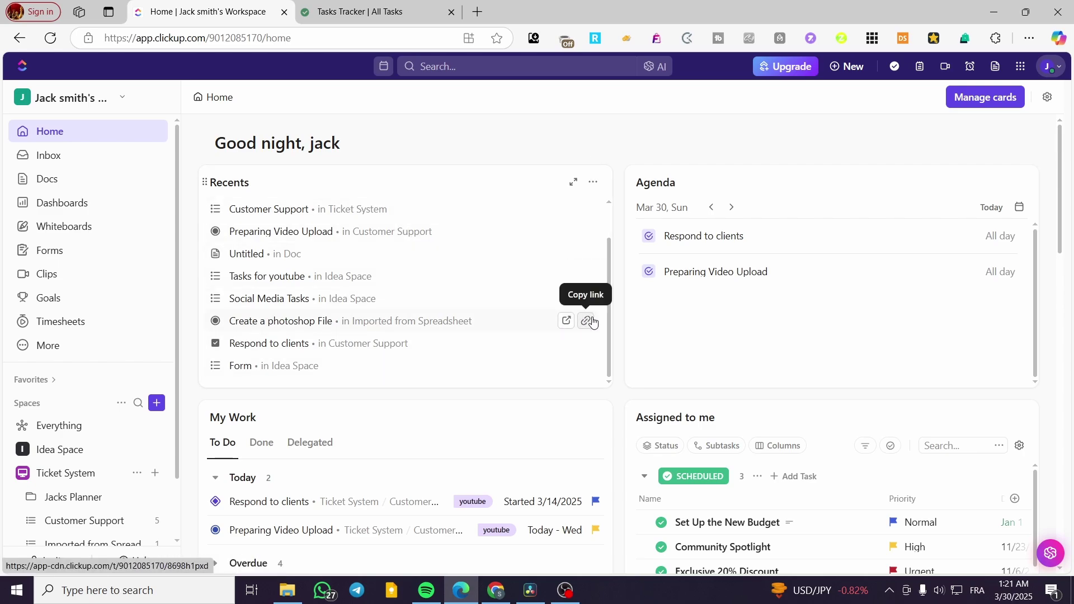
key("ctrl+k")
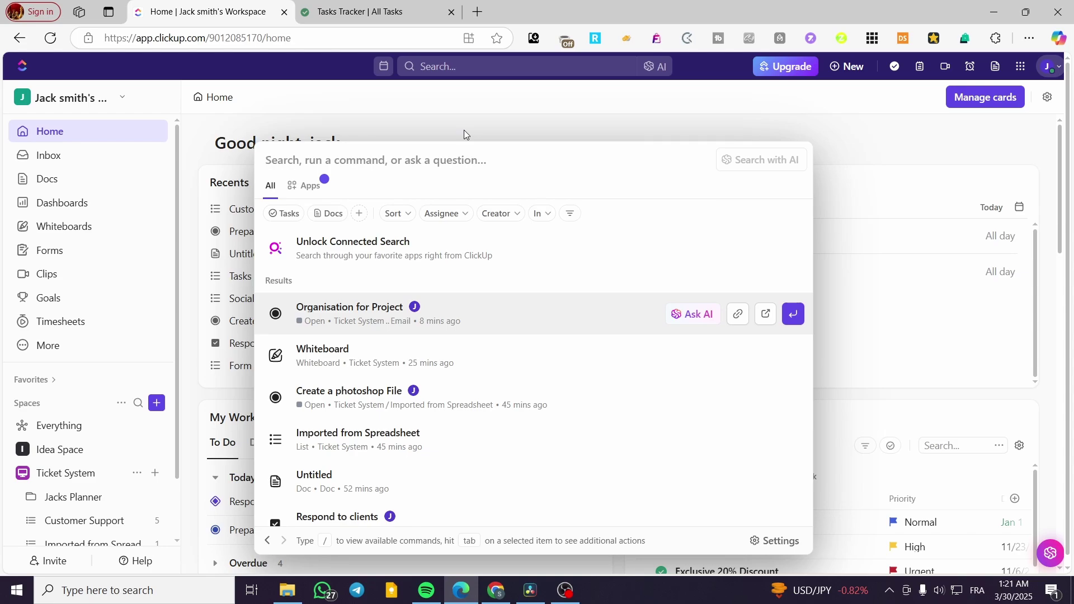
left_click(430, 269)
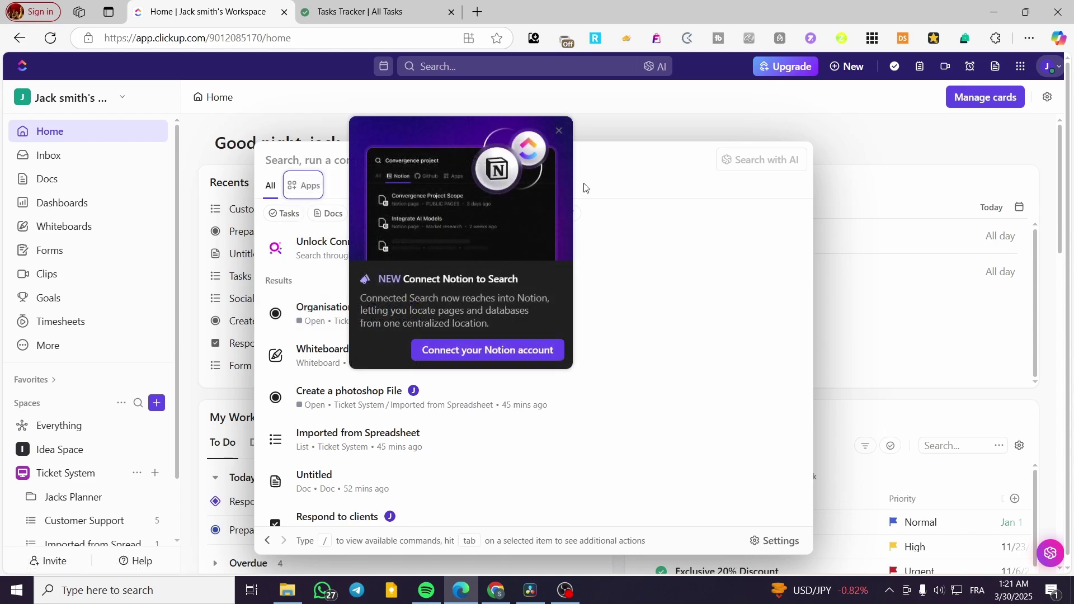
- Dismiss the Notion promotion and look through the connectable apps and the general results in the command search
left_click(558, 133)
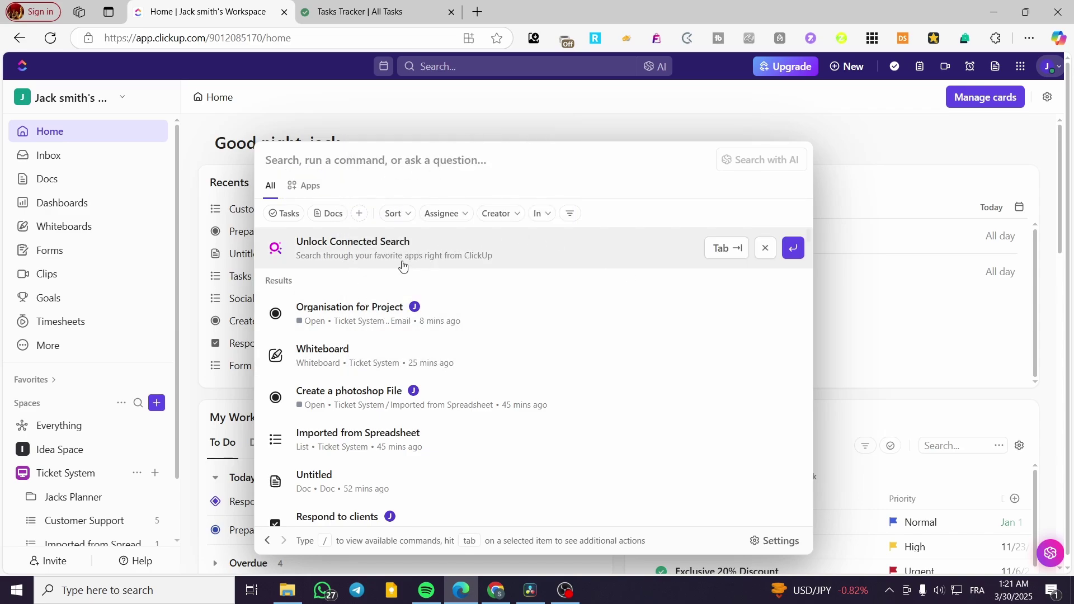
left_click(302, 186)
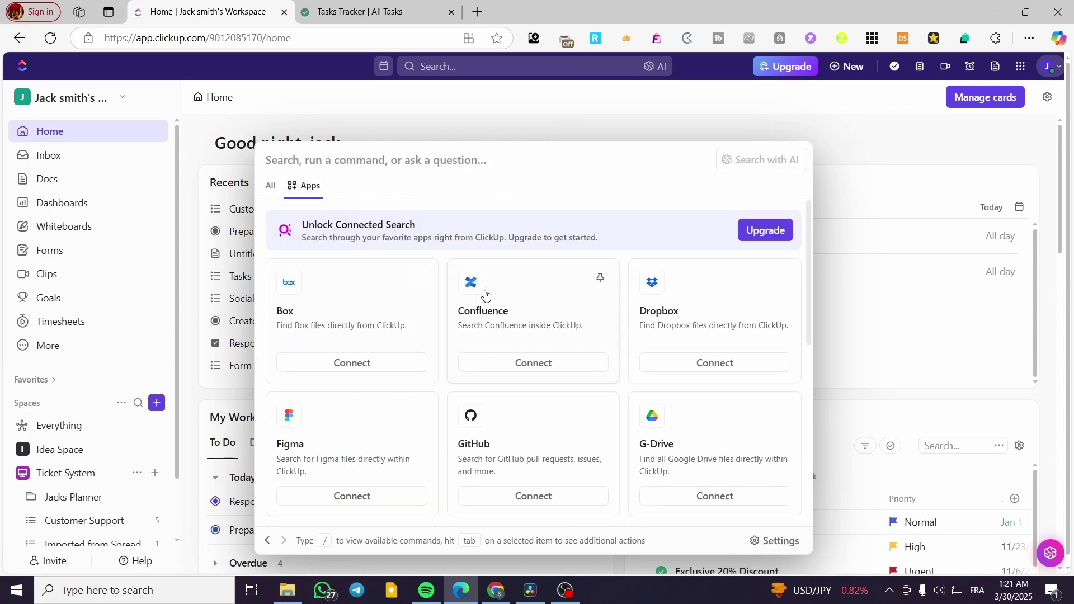
scroll(551, 299, "down", 5)
scroll(542, 348, "up", 6)
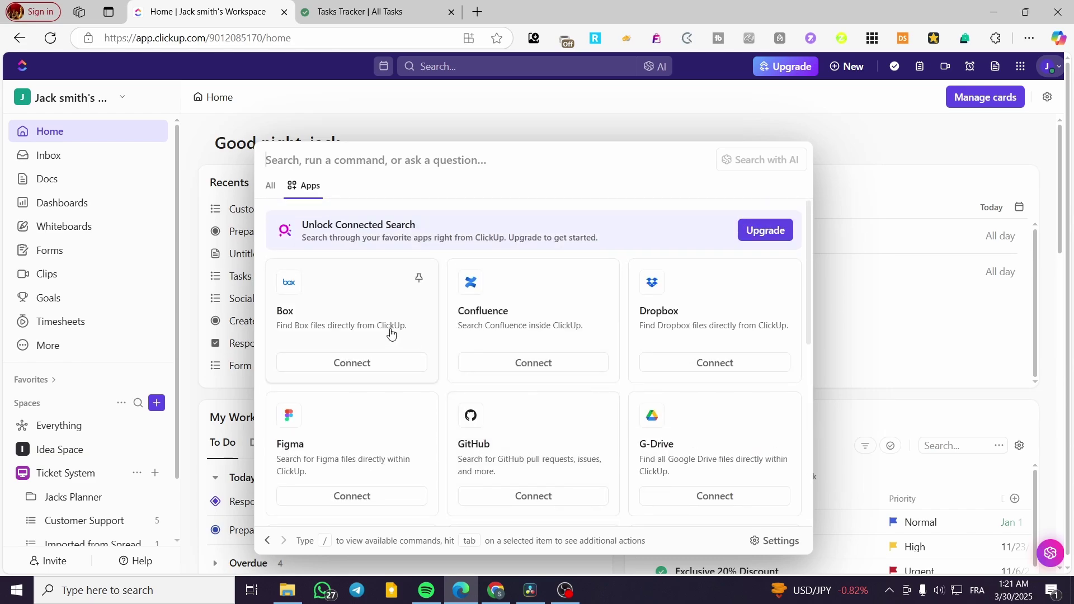
left_click(270, 187)
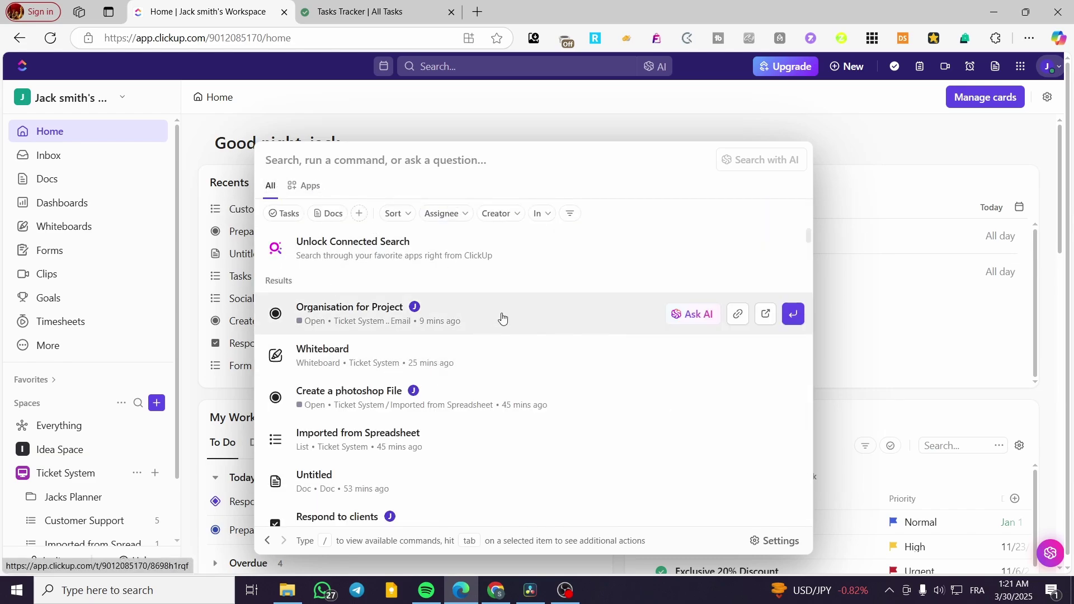
scroll(392, 414, "down", 1)
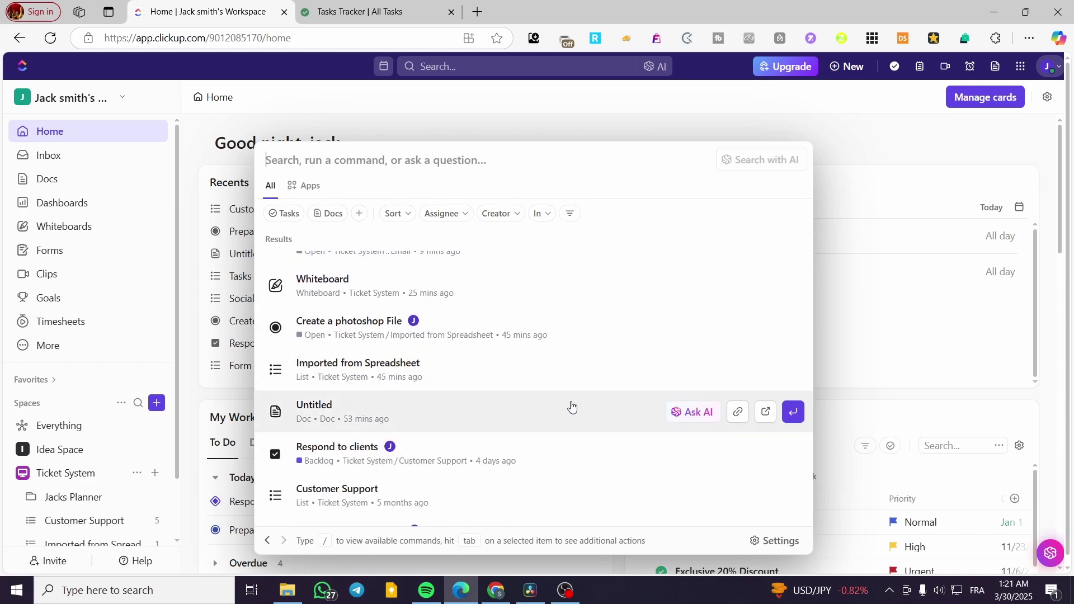
scroll(522, 382, "up", 1)
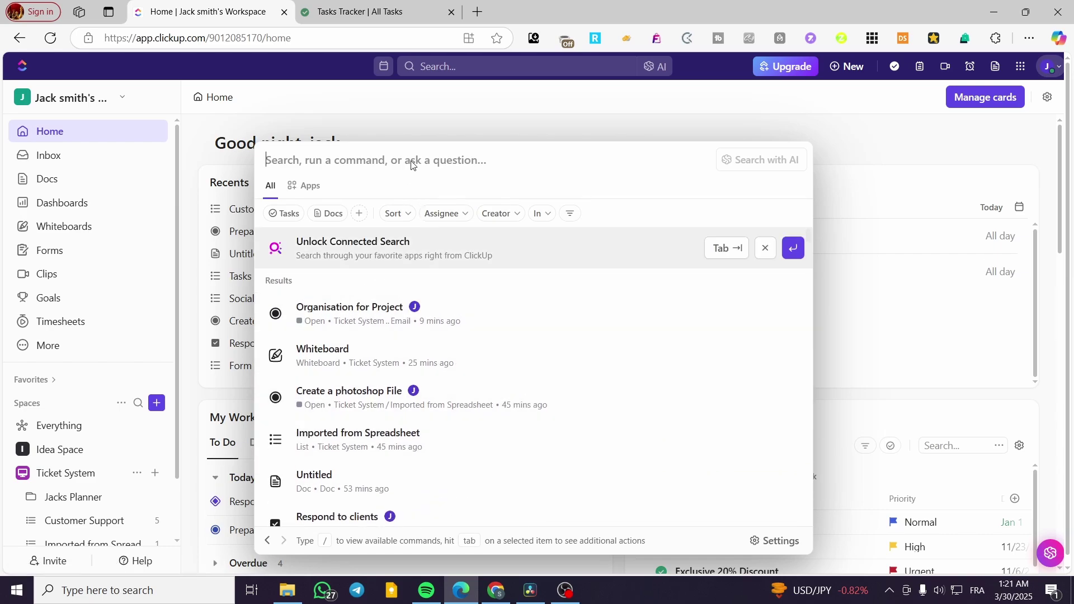
- Search for "notion", run the Open Notion command and close the Notion tab it opens
type("notion")
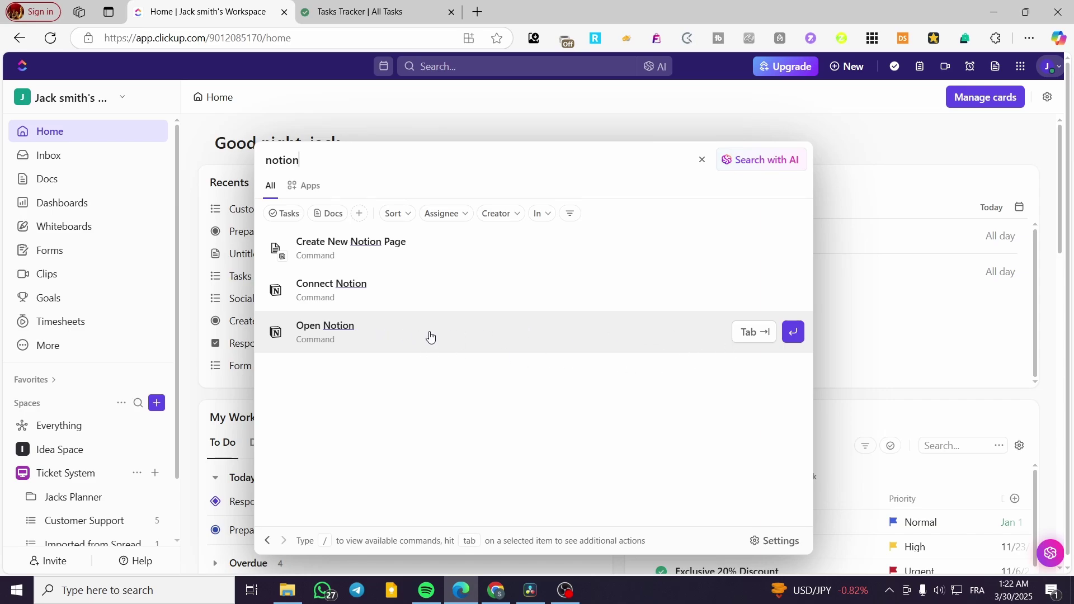
left_click(793, 334)
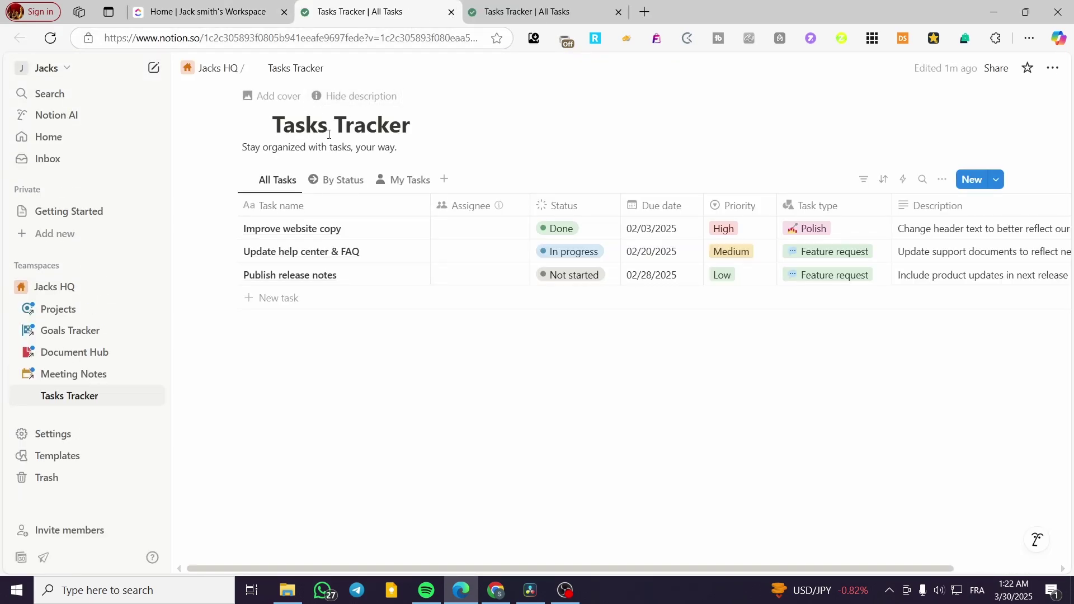
left_click(451, 11)
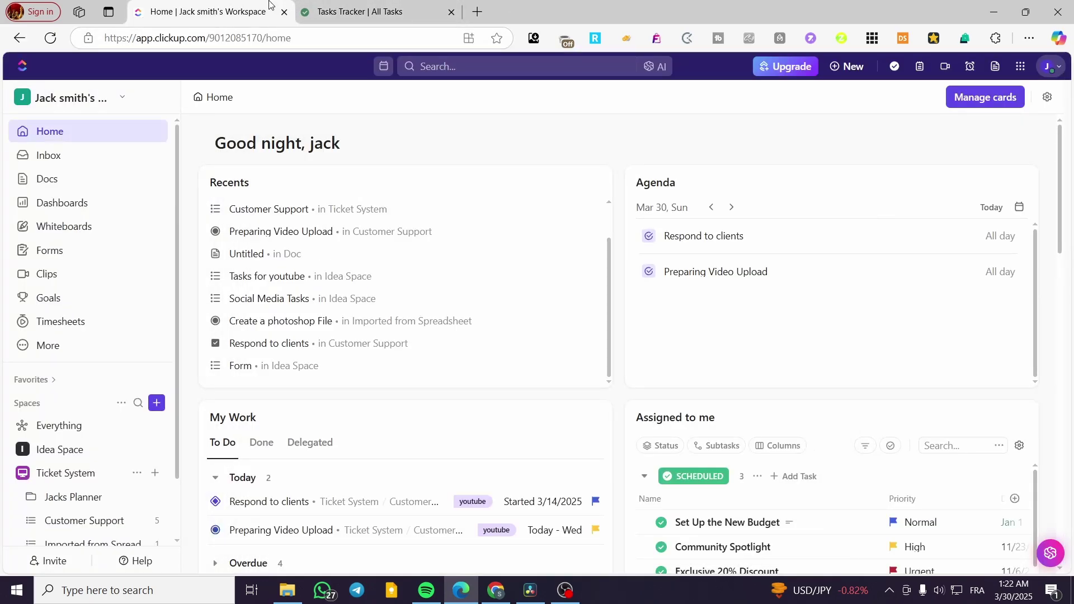
- Search the commands for "notion" and create a new Notion page titled Ebook under the parent page Publish release notes
left_click(461, 67)
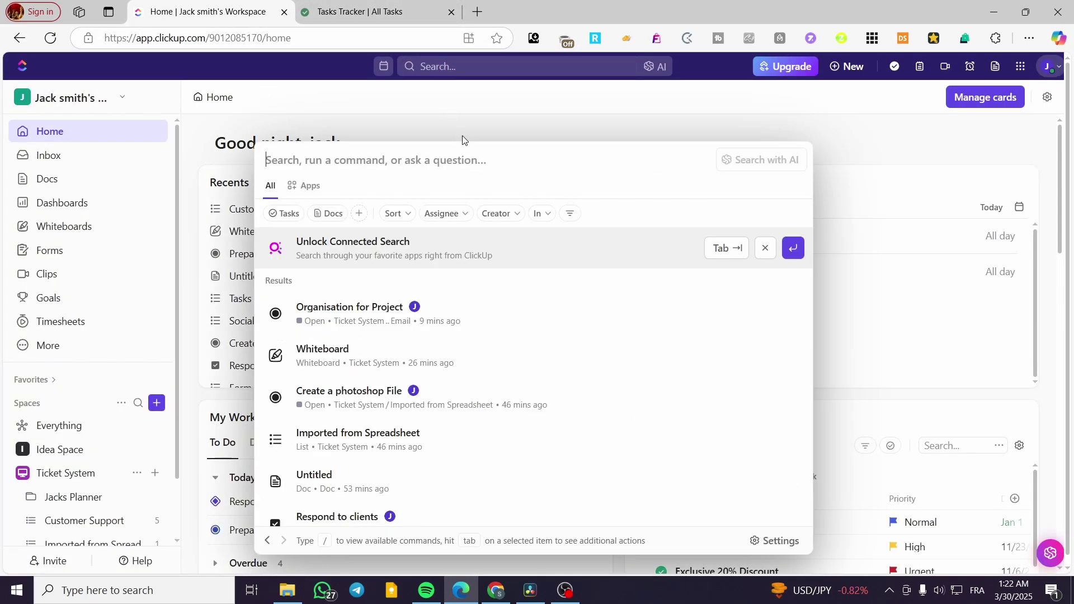
left_click(480, 78)
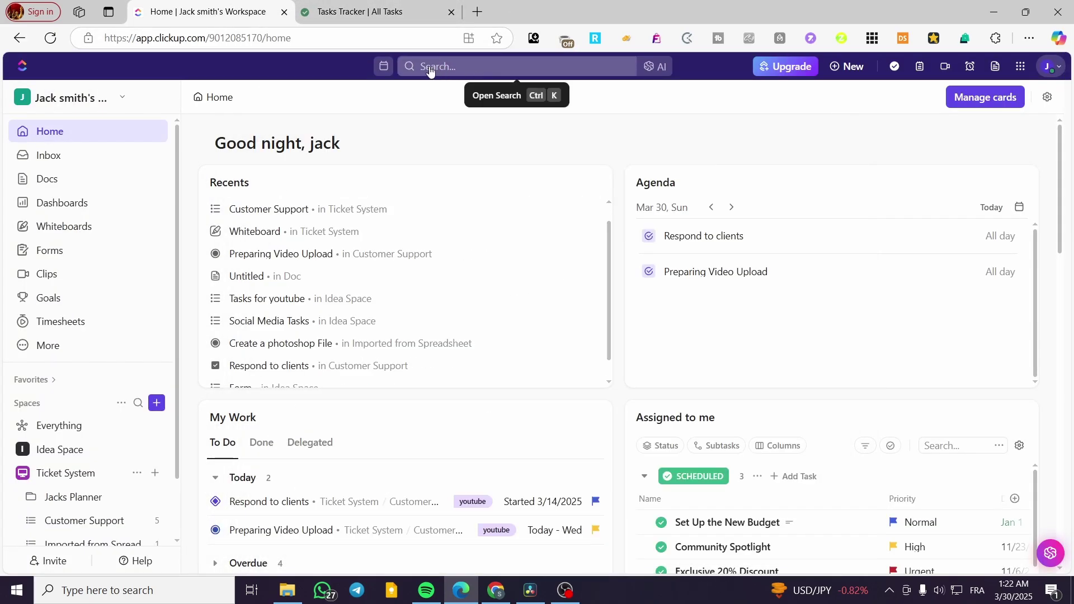
left_click(429, 75)
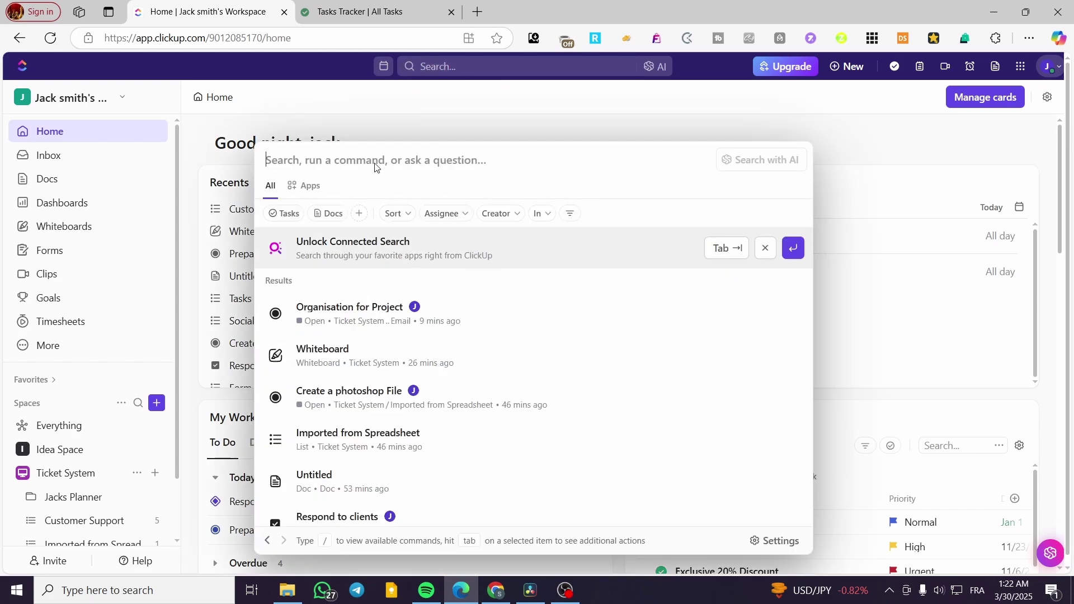
type("notion")
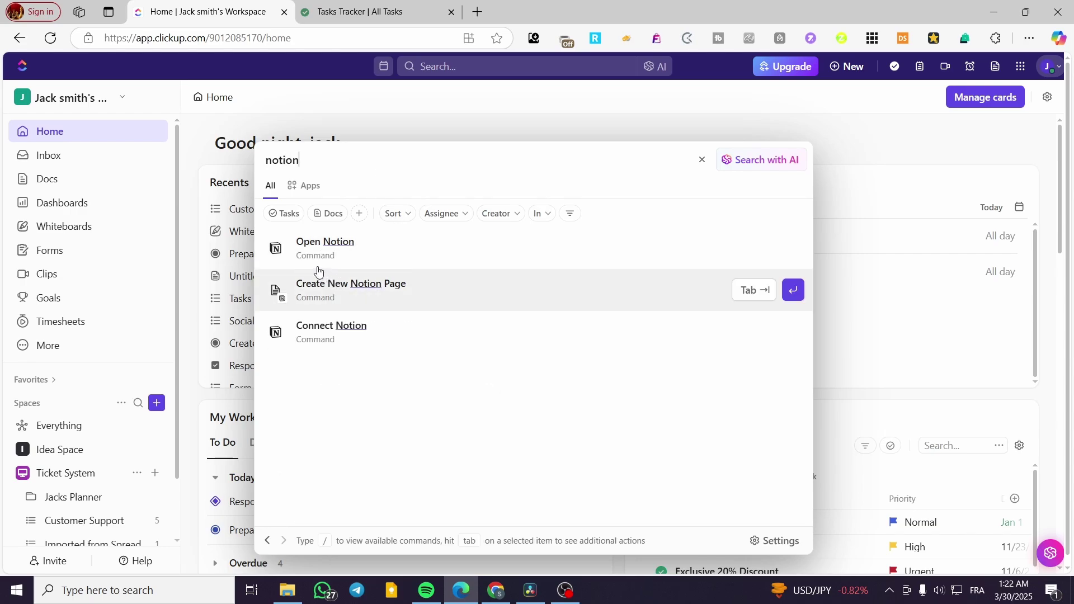
left_click(335, 296)
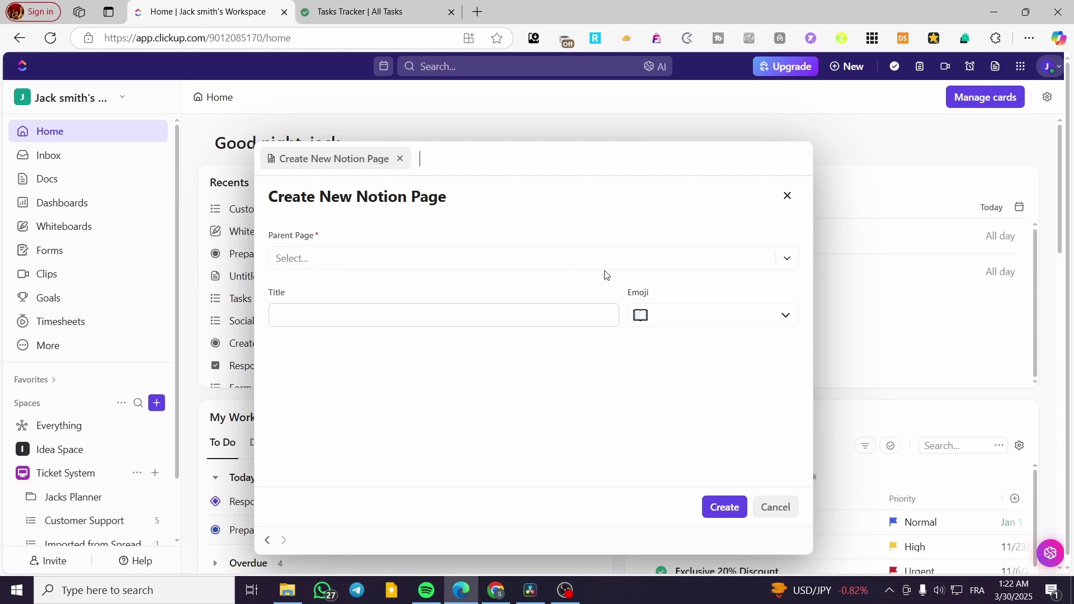
left_click(680, 265)
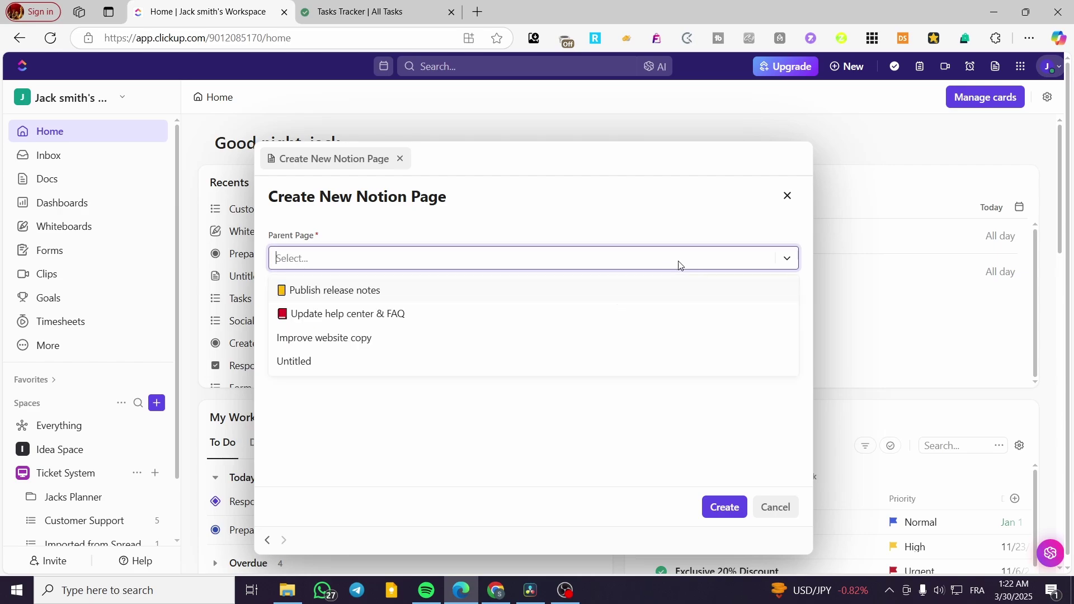
left_click(411, 295)
left_click(327, 316)
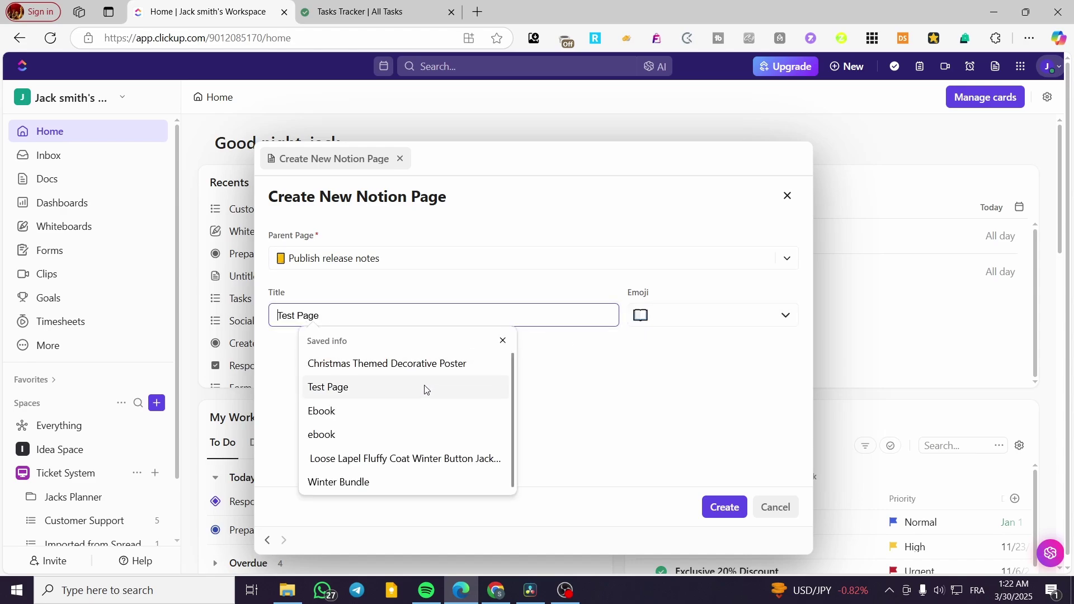
left_click(414, 410)
left_click(721, 507)
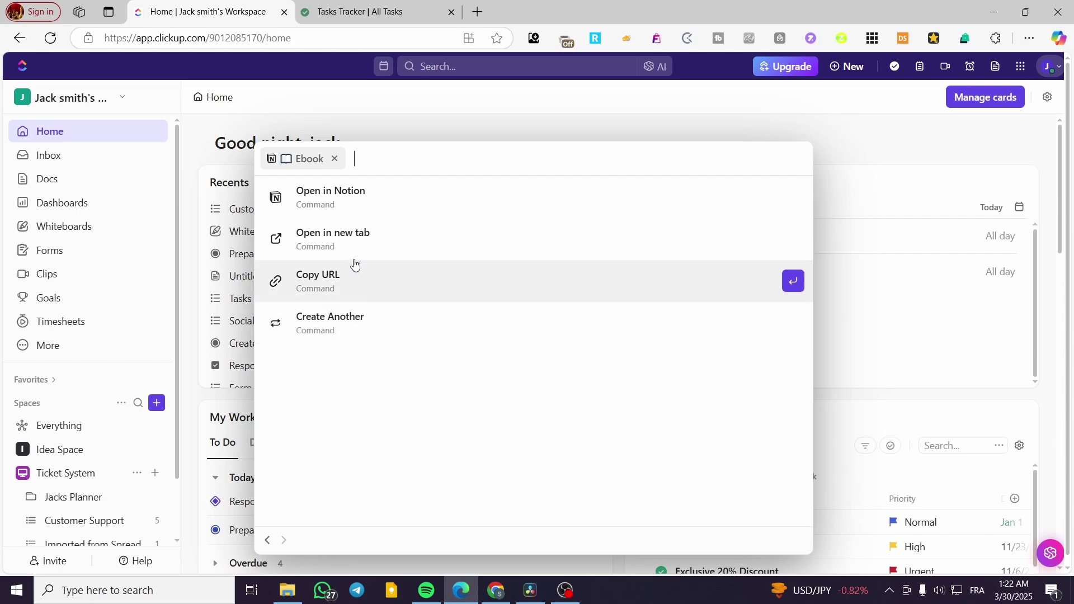
- View the new Ebook page in Notion and close its tab
left_click(386, 199)
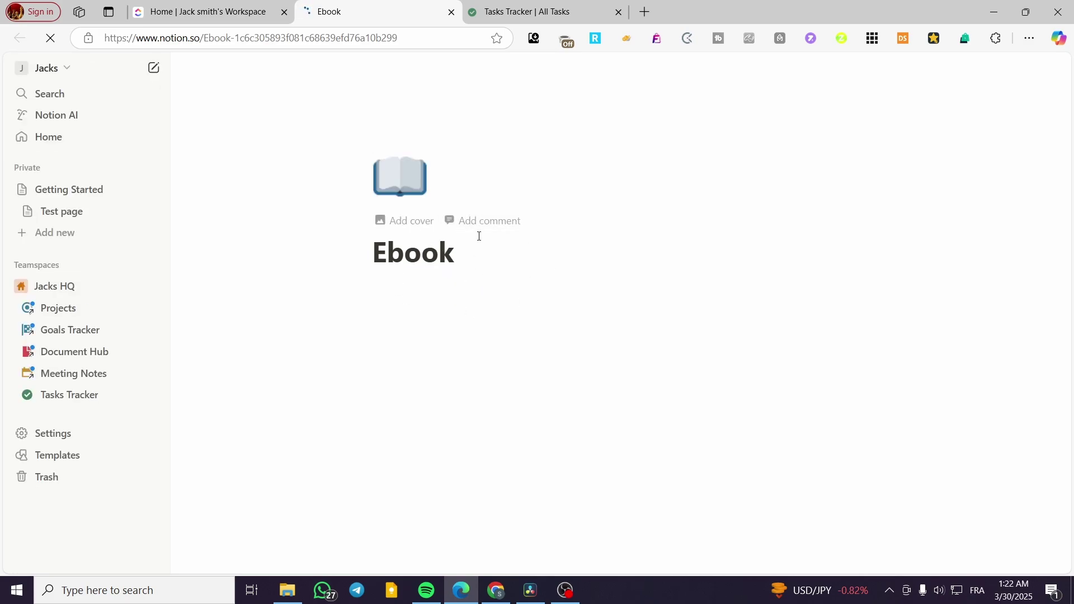
left_click(451, 12)
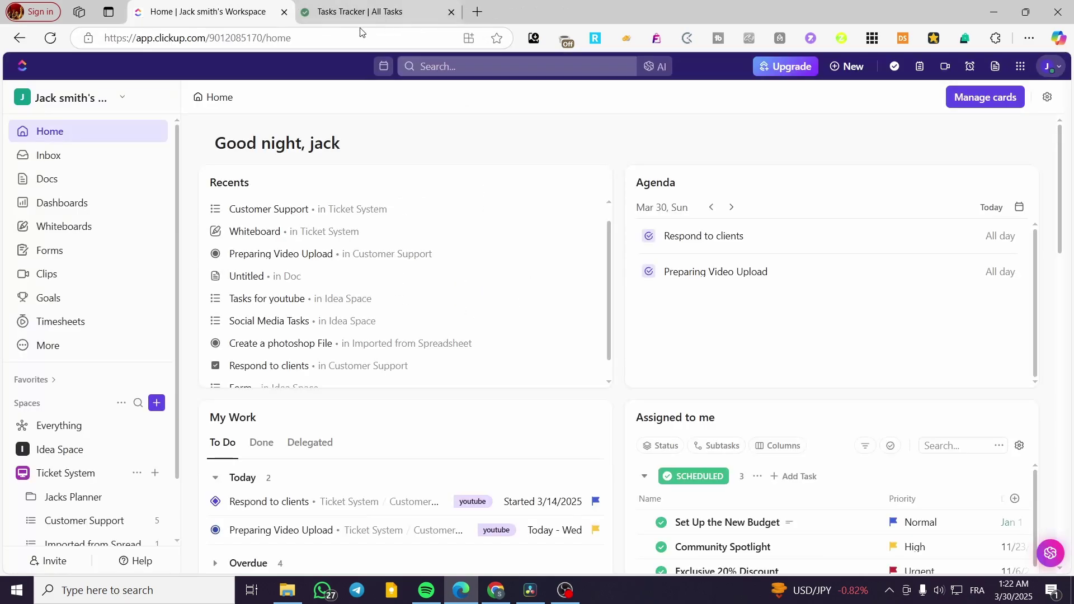
- Examine the command search's sorting, filter and content type options, look through the listed items and close the search
left_click(424, 66)
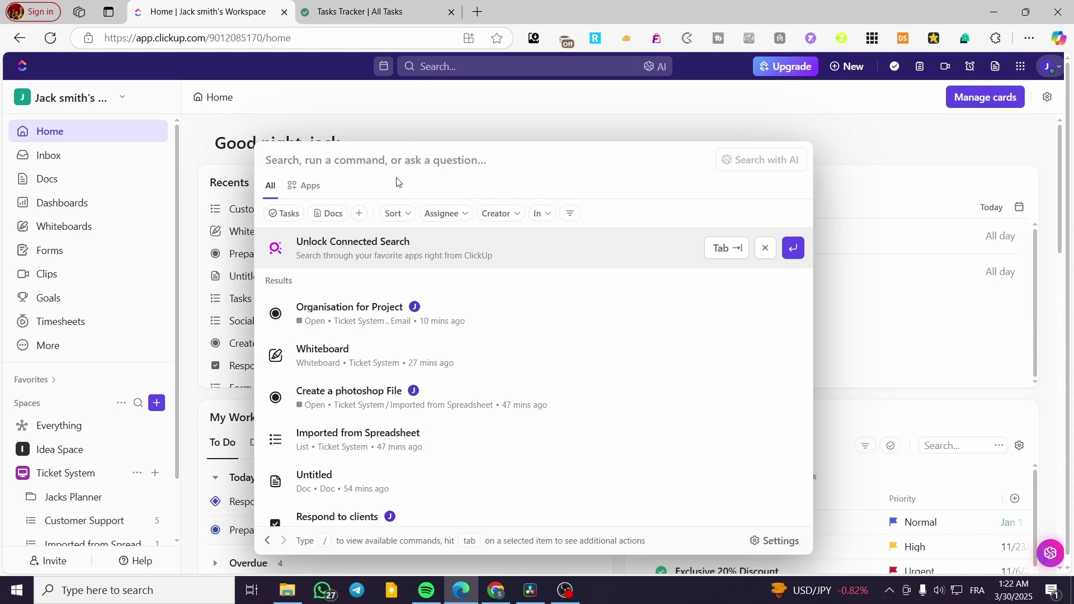
left_click(405, 216)
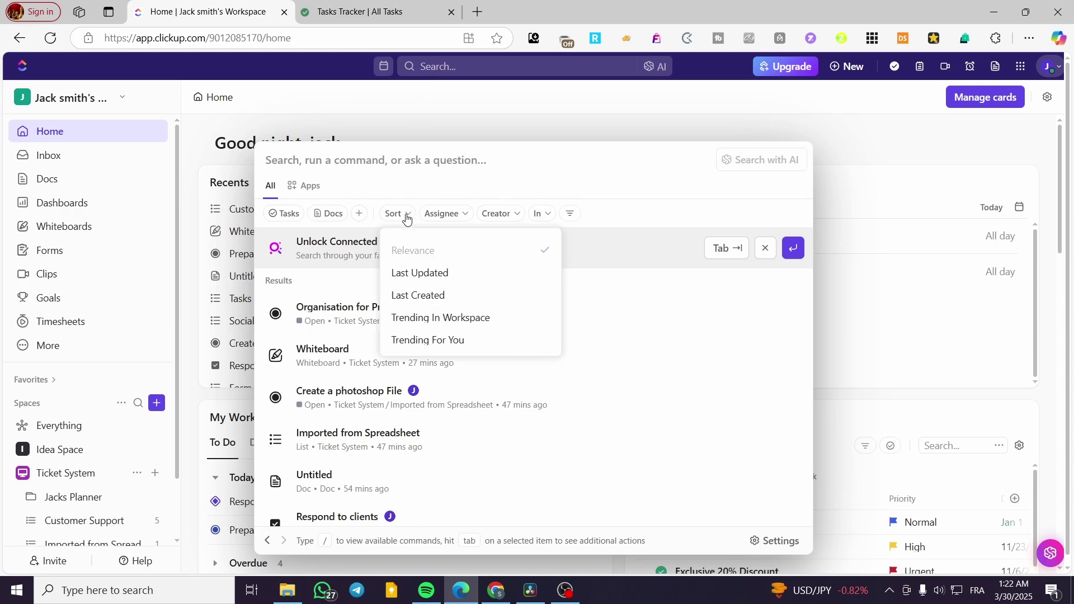
left_click(571, 216)
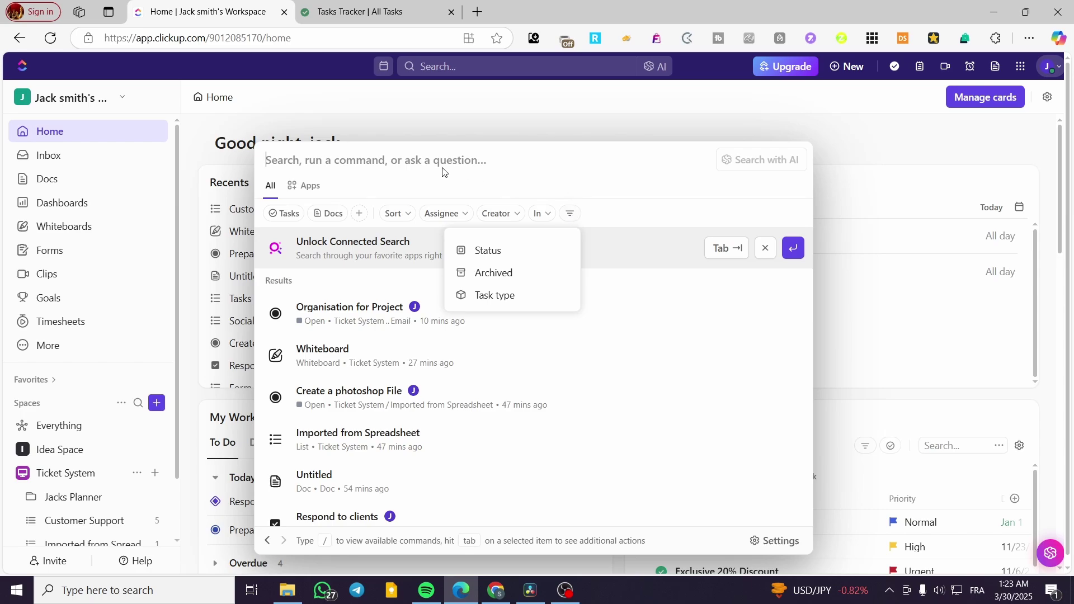
left_click(362, 161)
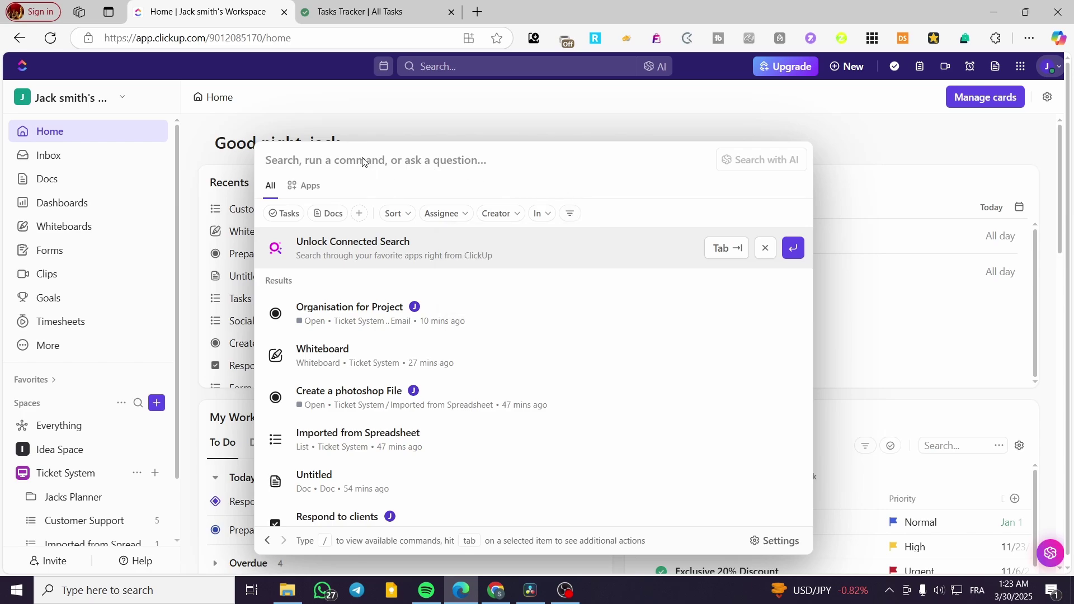
left_click(357, 214)
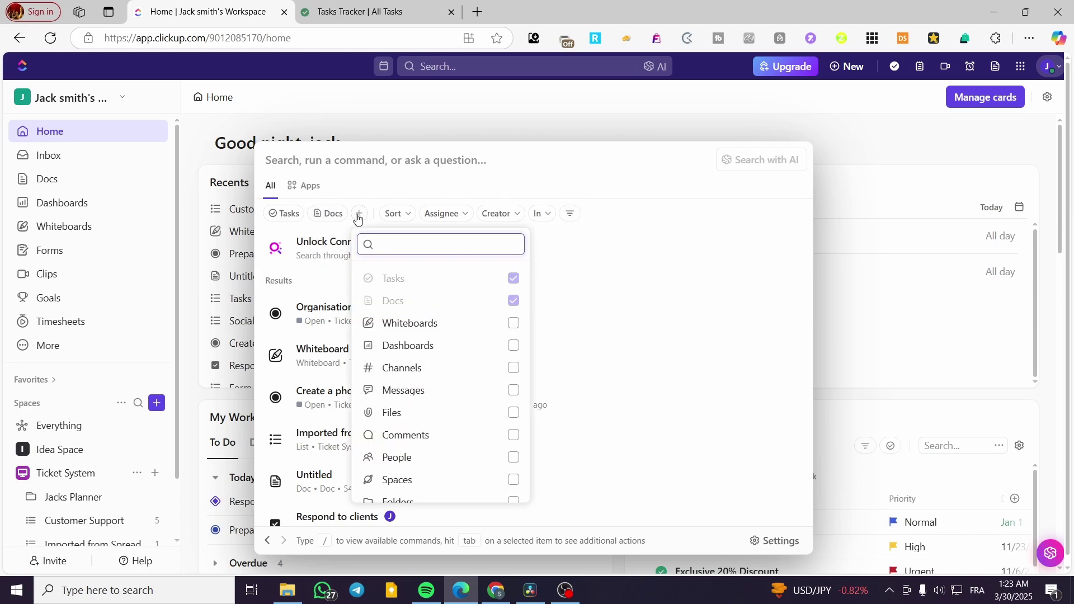
scroll(474, 348, "down", 2)
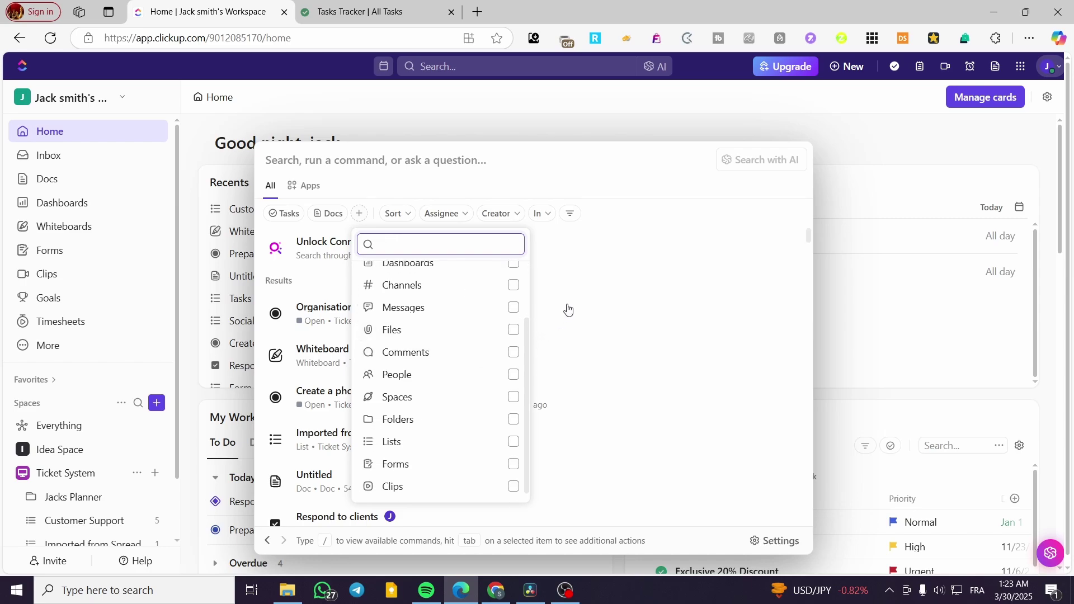
left_click(561, 197)
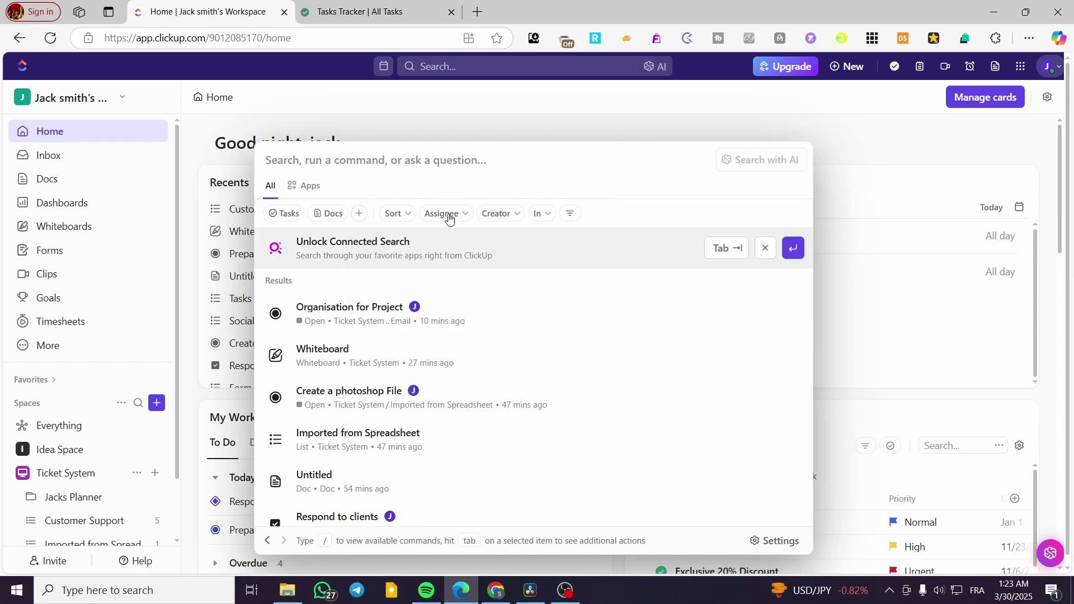
left_click(411, 219)
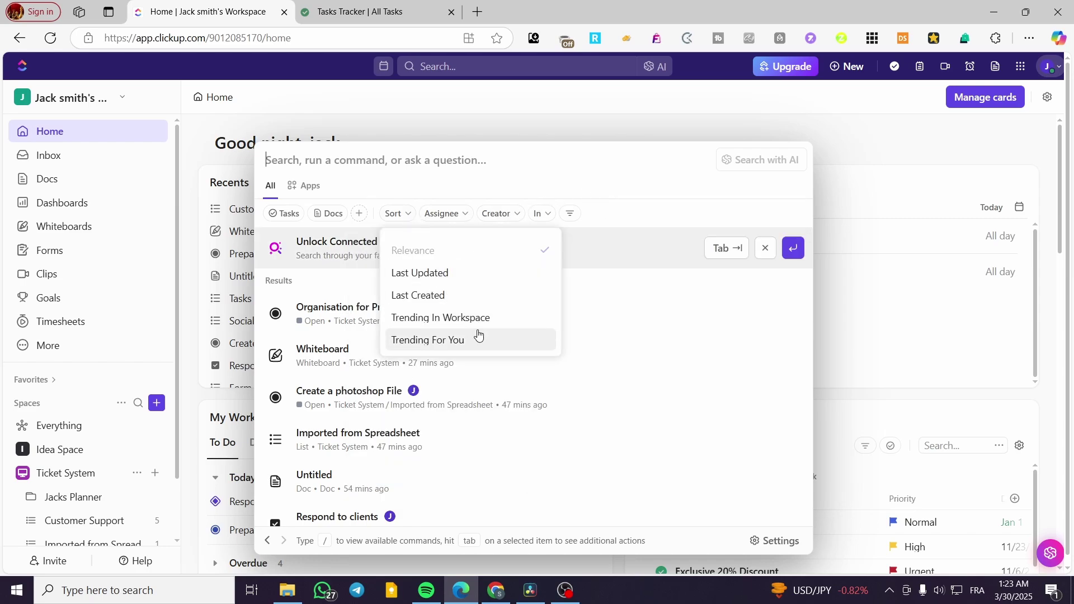
left_click(638, 215)
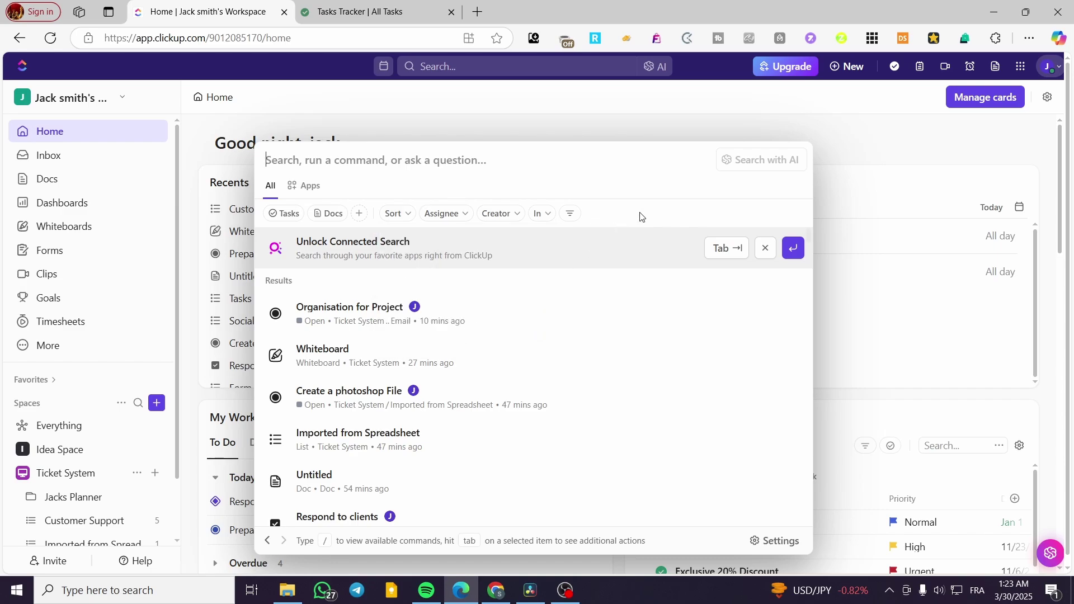
scroll(507, 320, "down", 7)
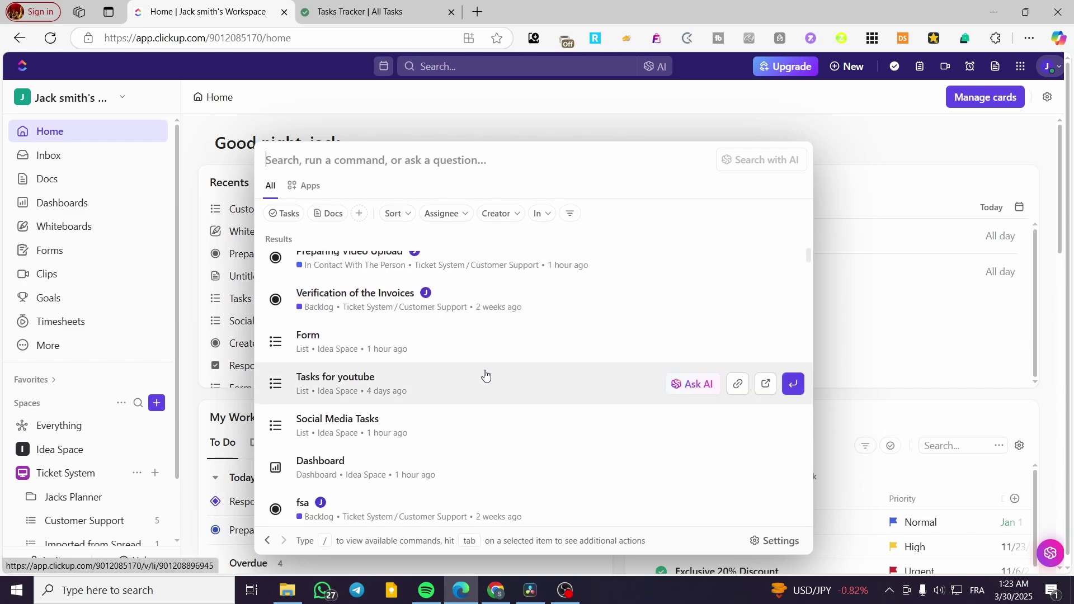
scroll(488, 377, "down", 6)
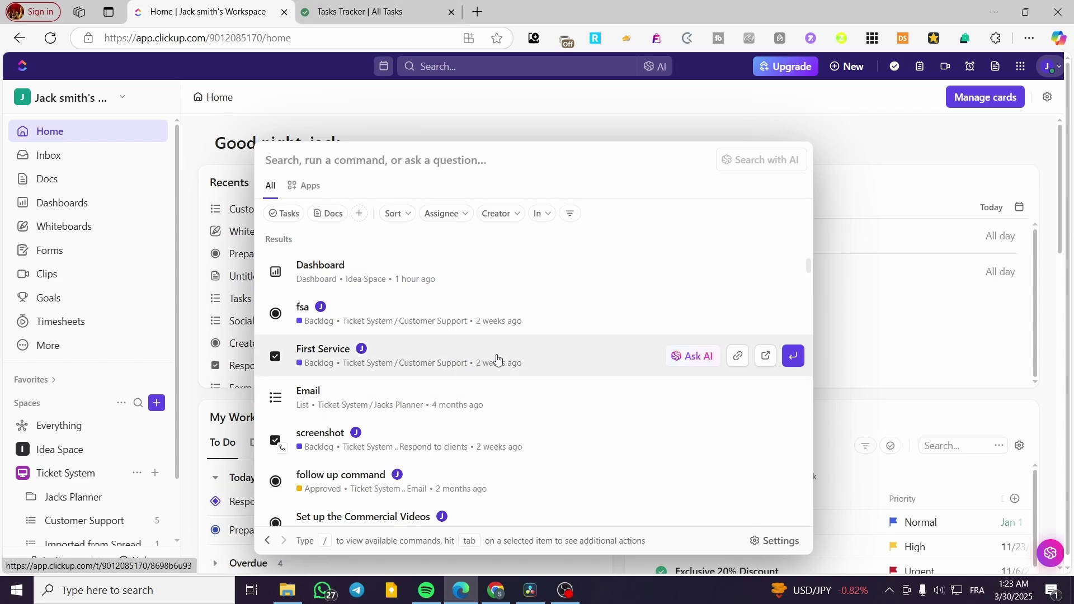
scroll(488, 383, "up", 12)
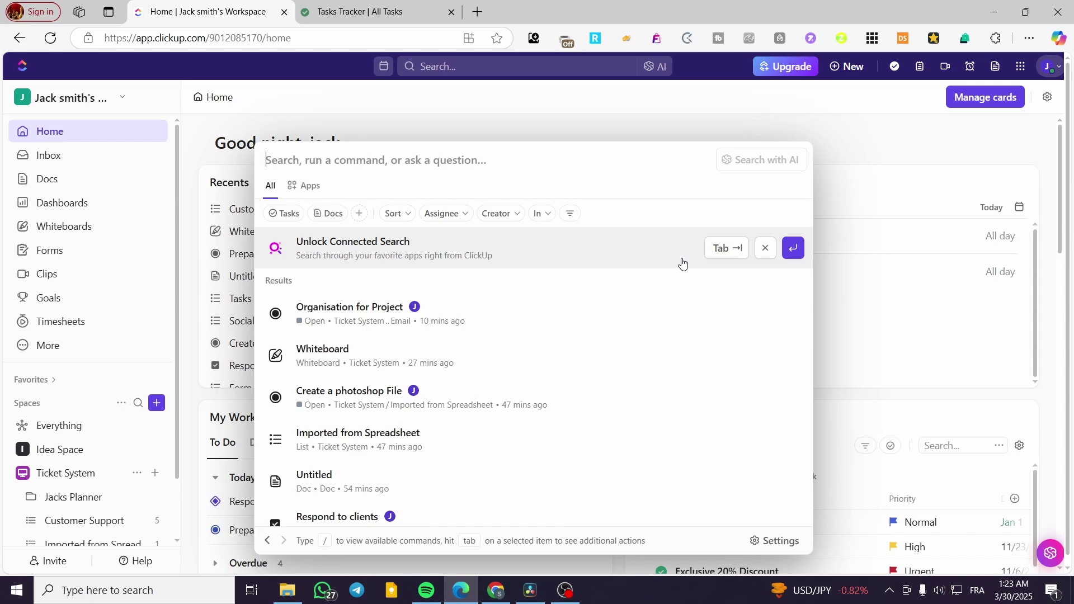
left_click(828, 133)
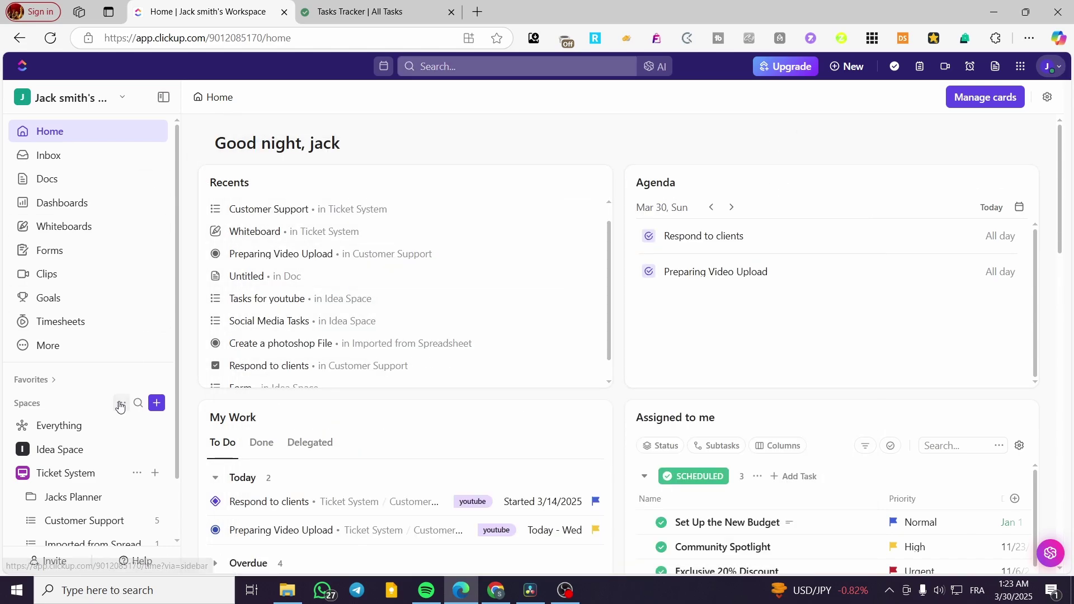
- Go to the Jacks Planner folder in the Ticket System space and show its automation options
left_click(76, 475)
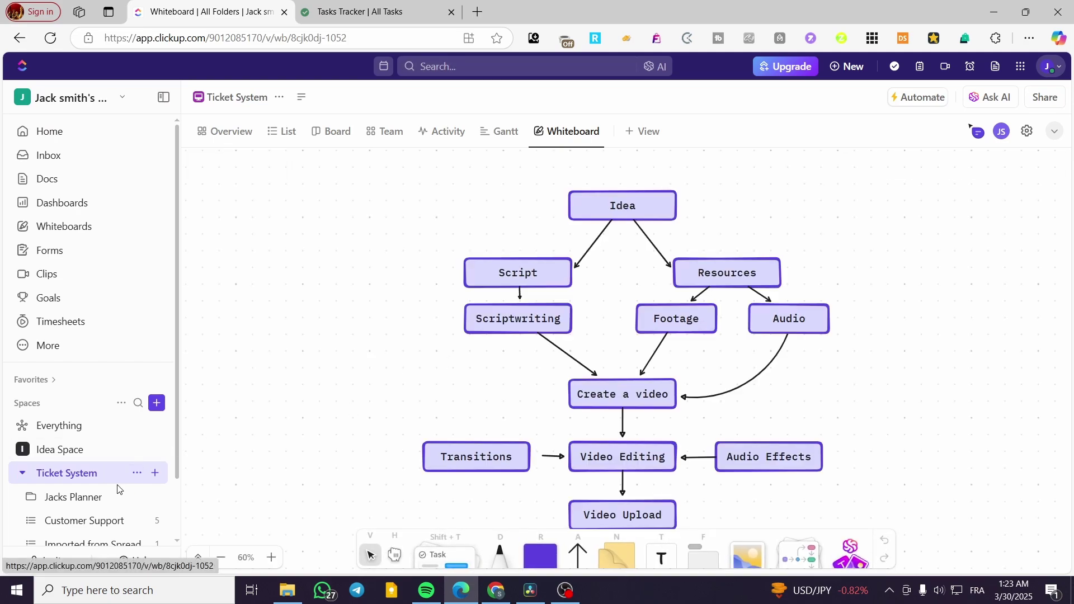
left_click(92, 497)
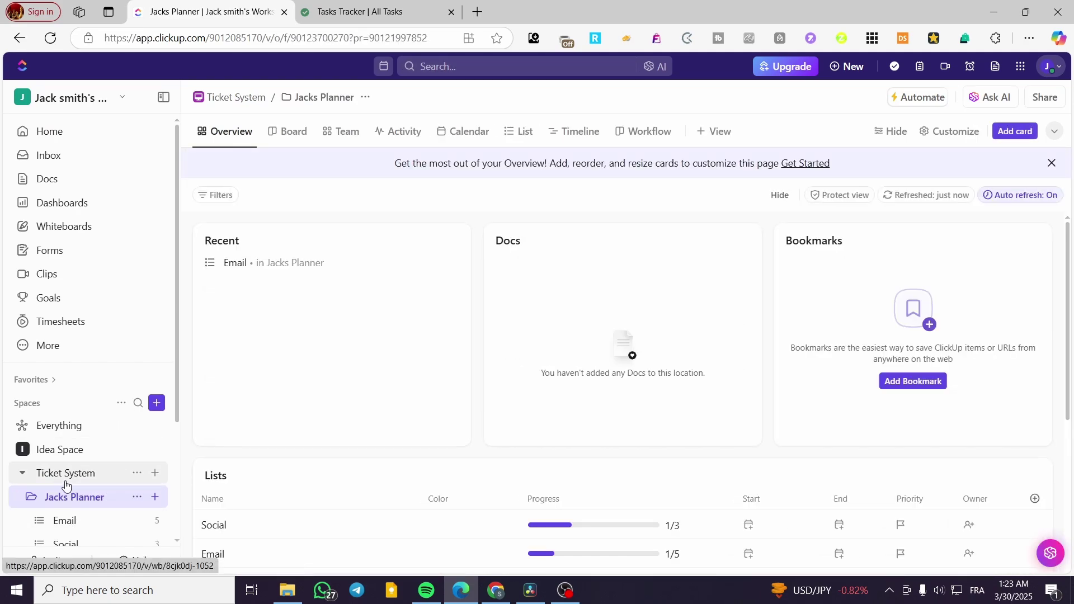
left_click(912, 99)
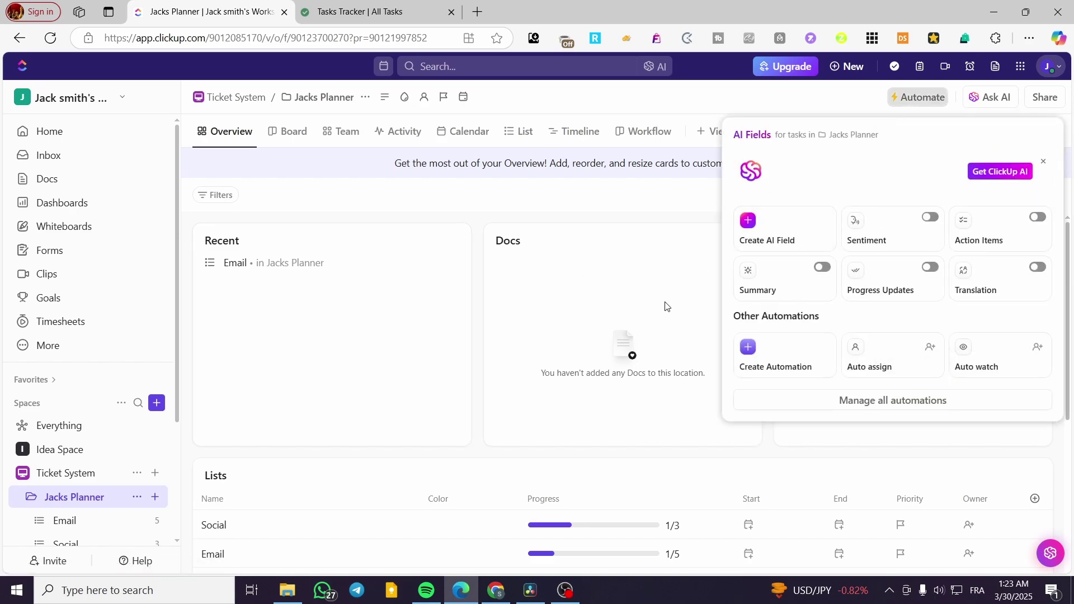
- Start a new automation for Jacks Planner, examine the available actions and integrations for its Then part, and close the automations window
left_click(793, 366)
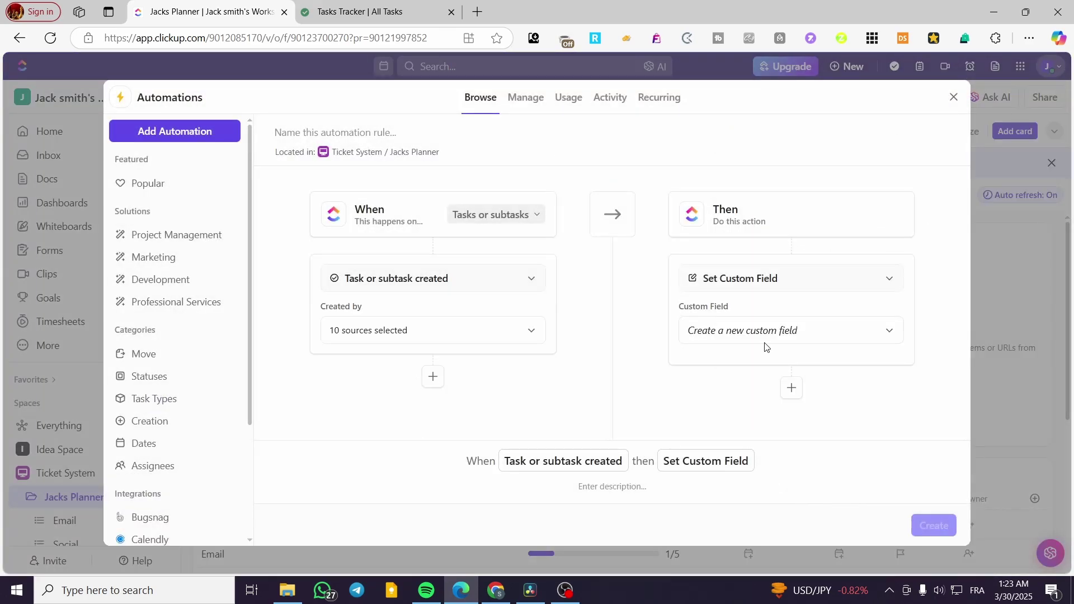
left_click(769, 278)
scroll(781, 372, "down", 8)
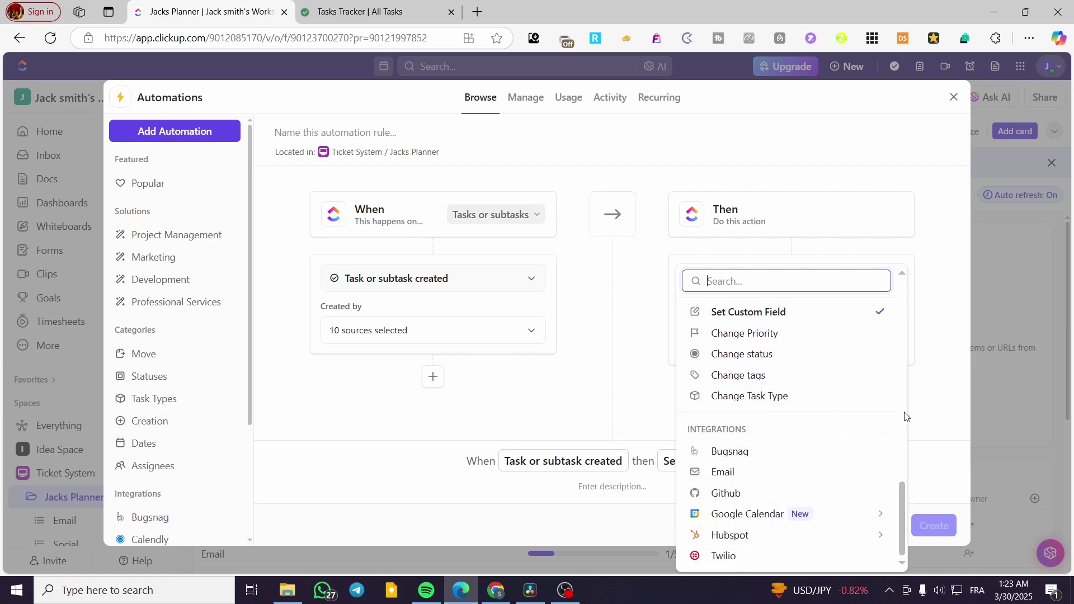
scroll(824, 383, "up", 5)
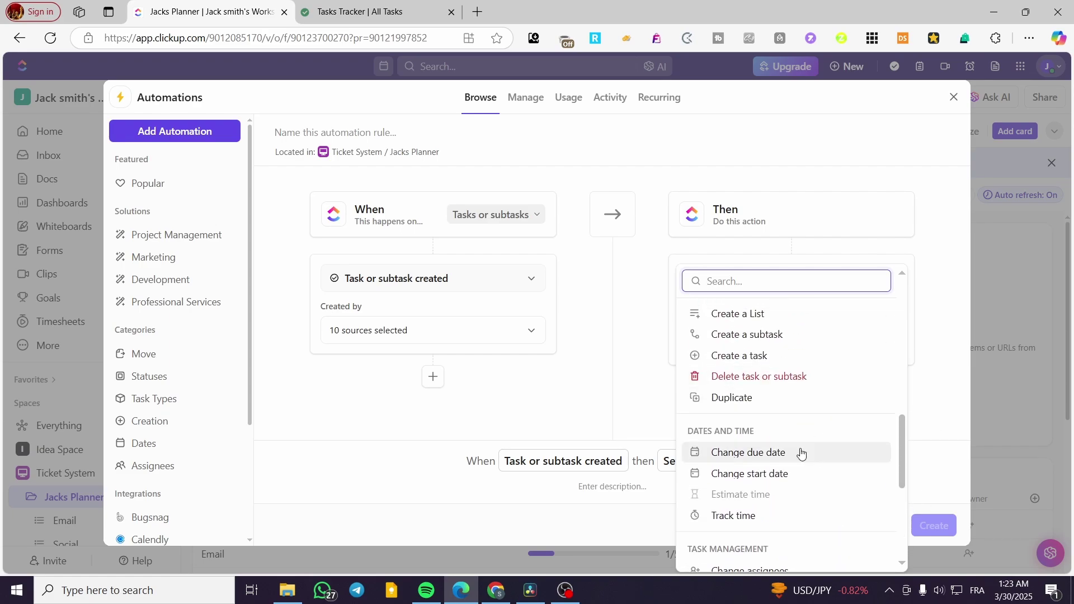
scroll(803, 451, "down", 5)
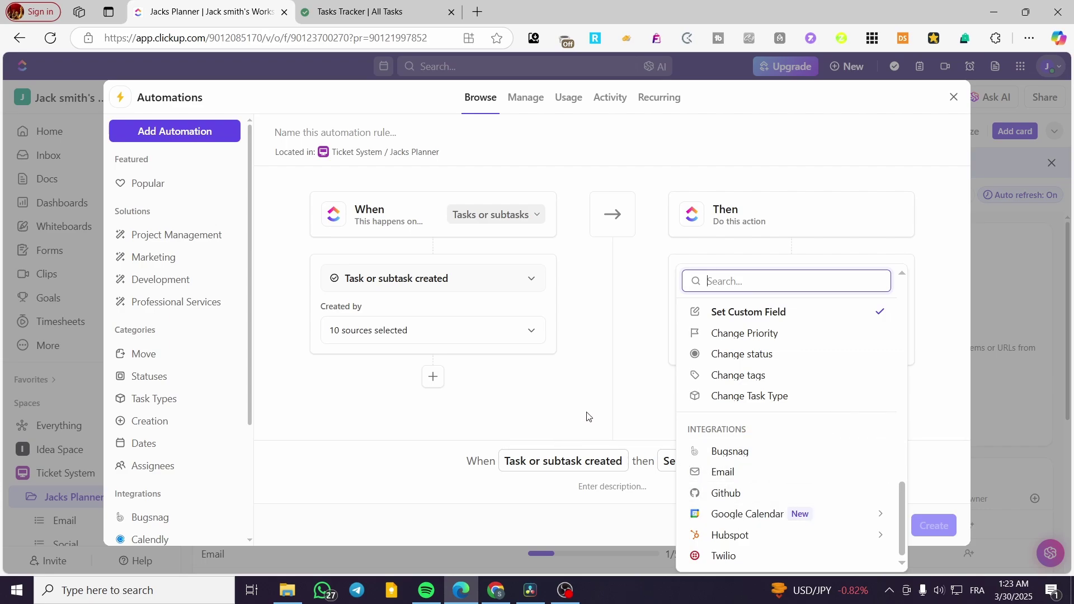
left_click(954, 97)
left_click(954, 97)
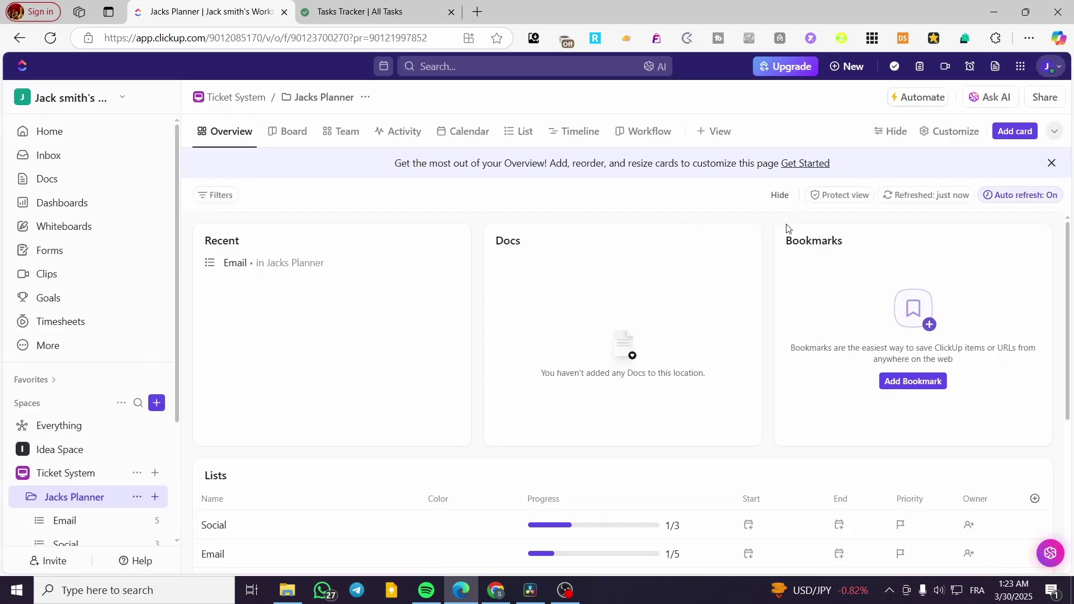
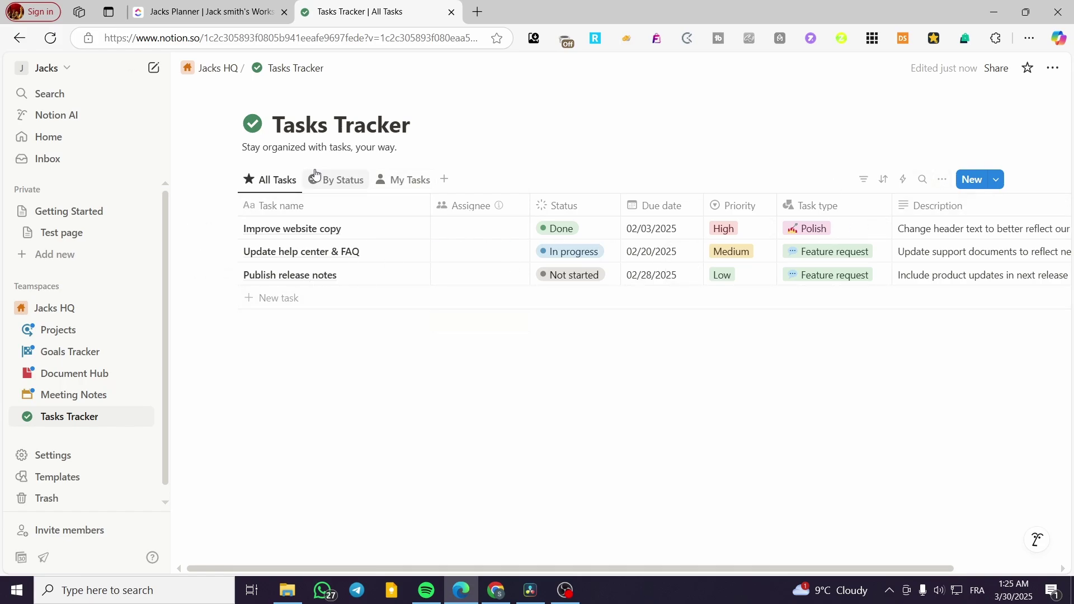
- Switch from Notion back to ClickUp and look through the Jacks Planner overview and the spaces listed in the sidebar
left_click(223, 11)
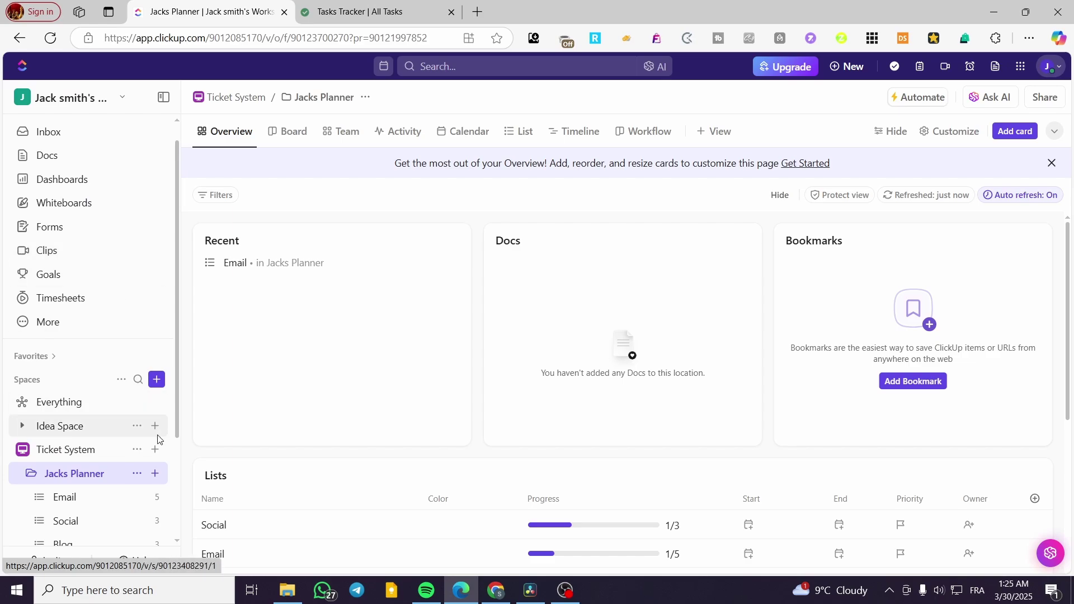
scroll(506, 364, "down", 3)
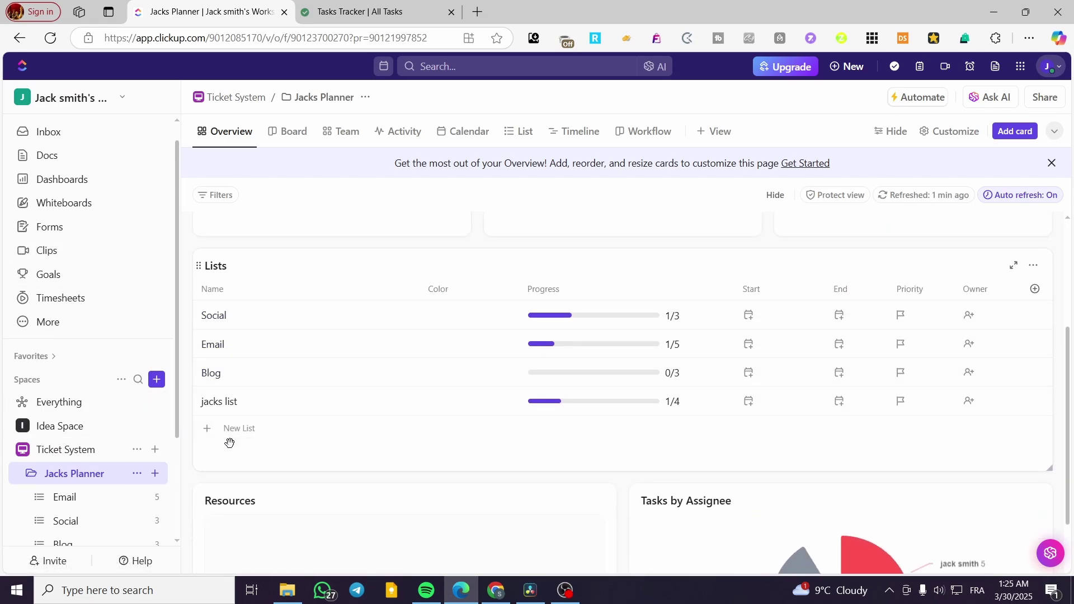
scroll(119, 462, "down", 3)
scroll(438, 469, "down", 3)
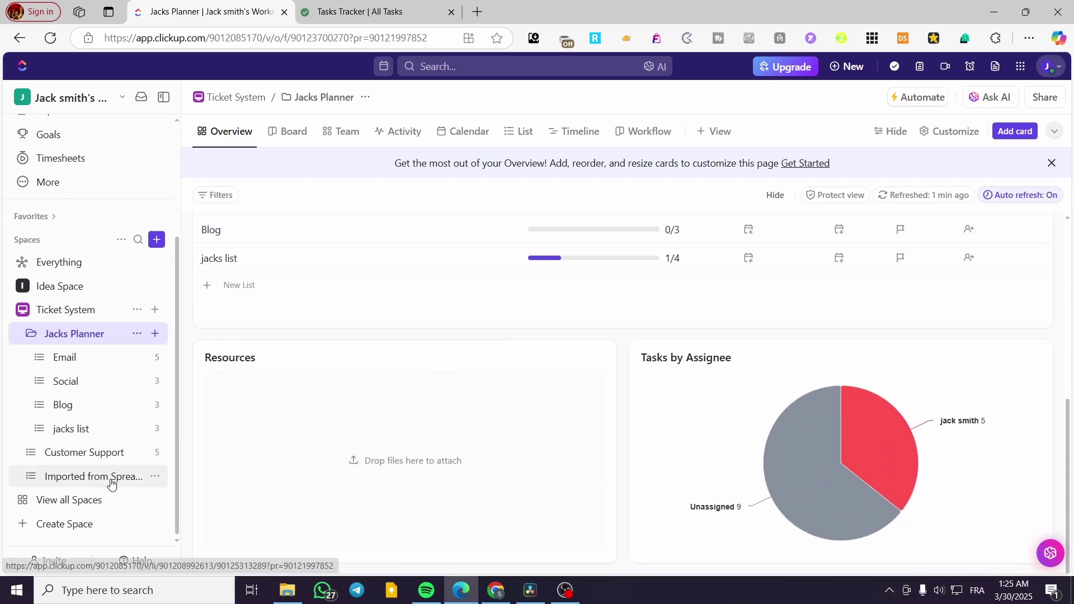
scroll(109, 479, "up", 3)
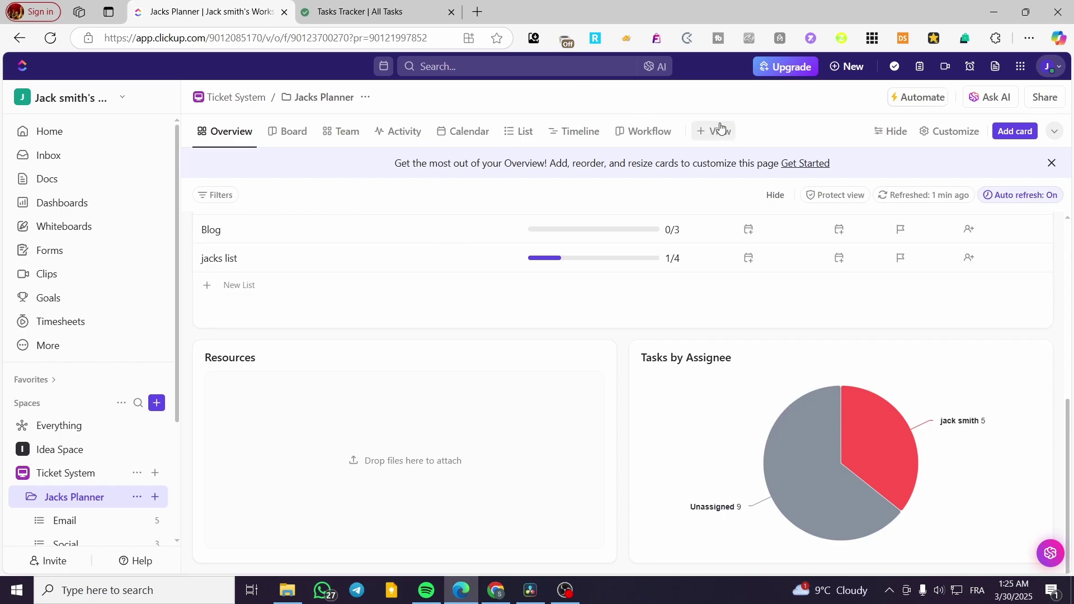
- Bring up the command search and look through the apps offered for connection
left_click(454, 67)
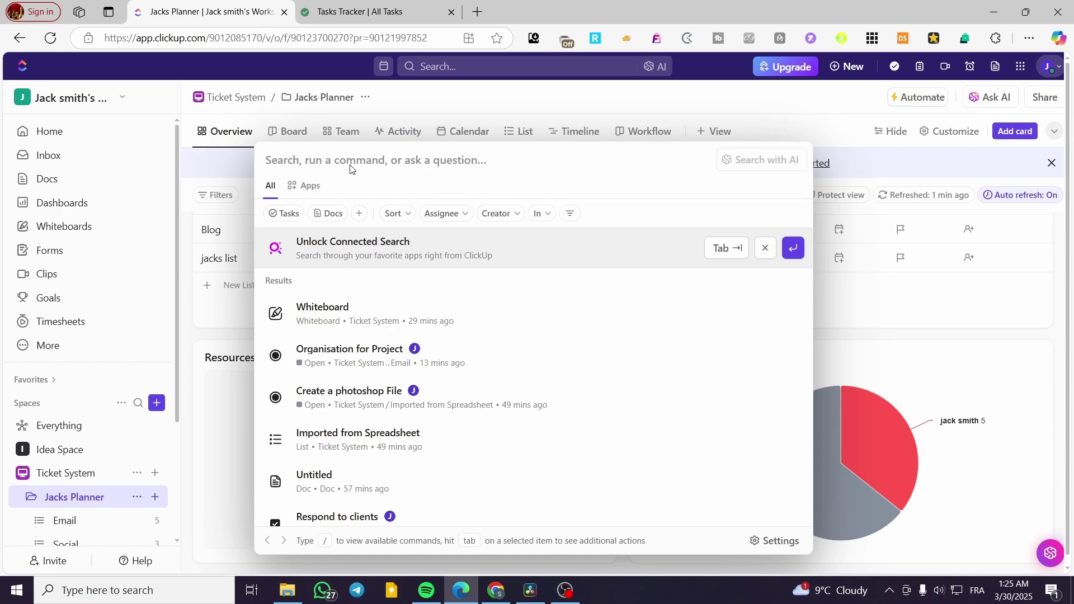
left_click(305, 188)
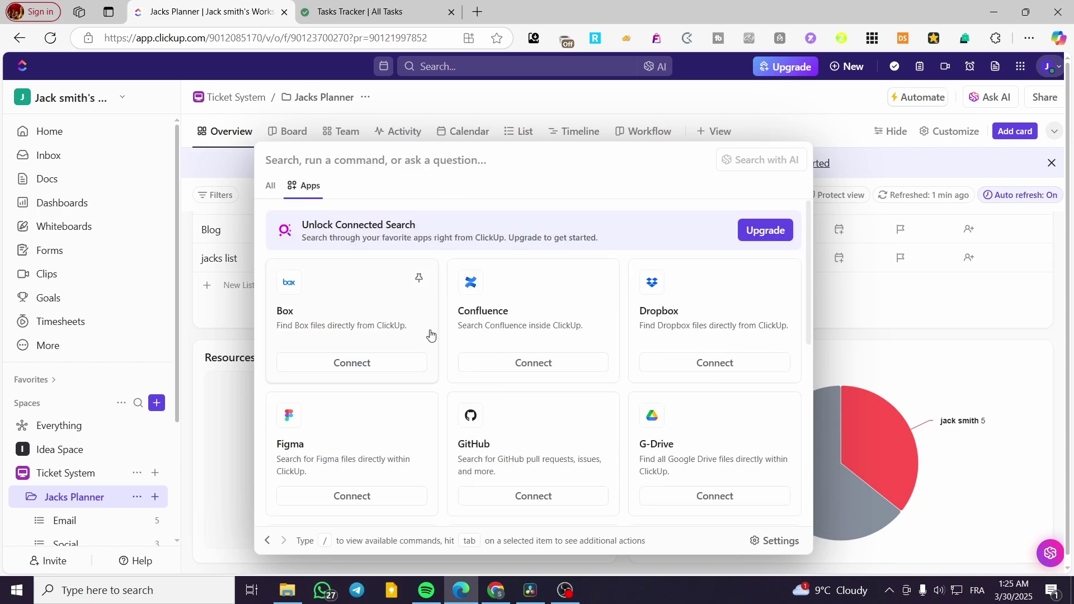
scroll(523, 323, "down", 3)
scroll(523, 323, "down", 4)
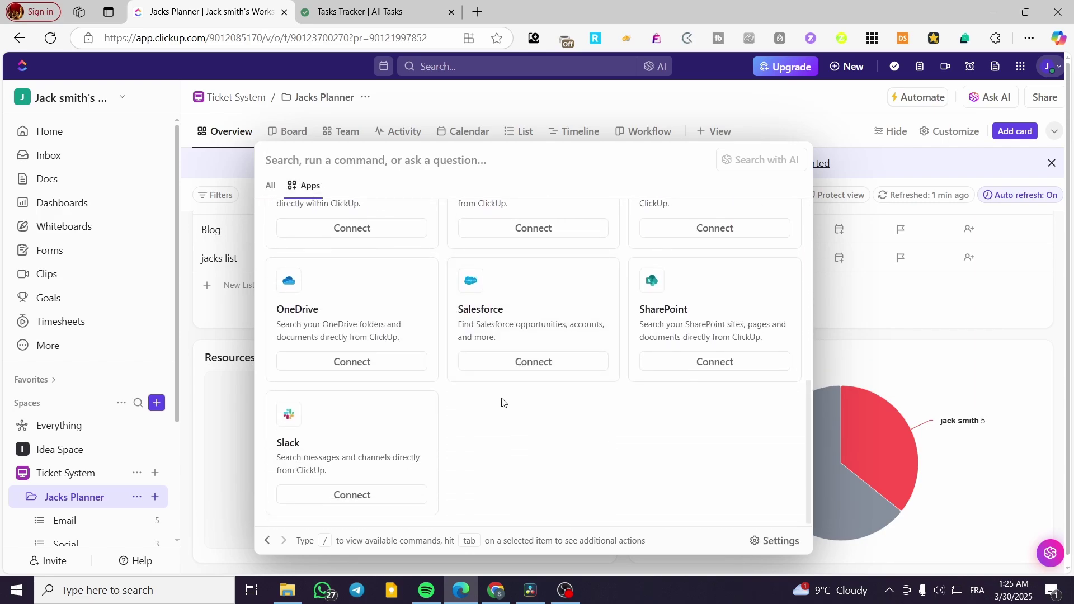
scroll(465, 420, "up", 7)
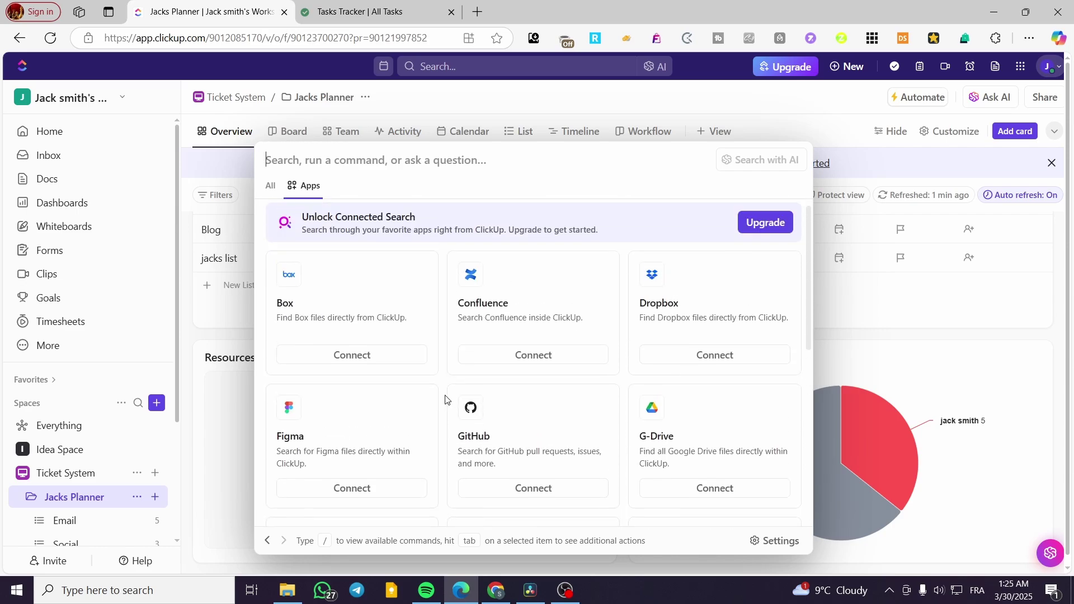
- Search all commands for "/not", examine the content type filters, and close the search
type("/")
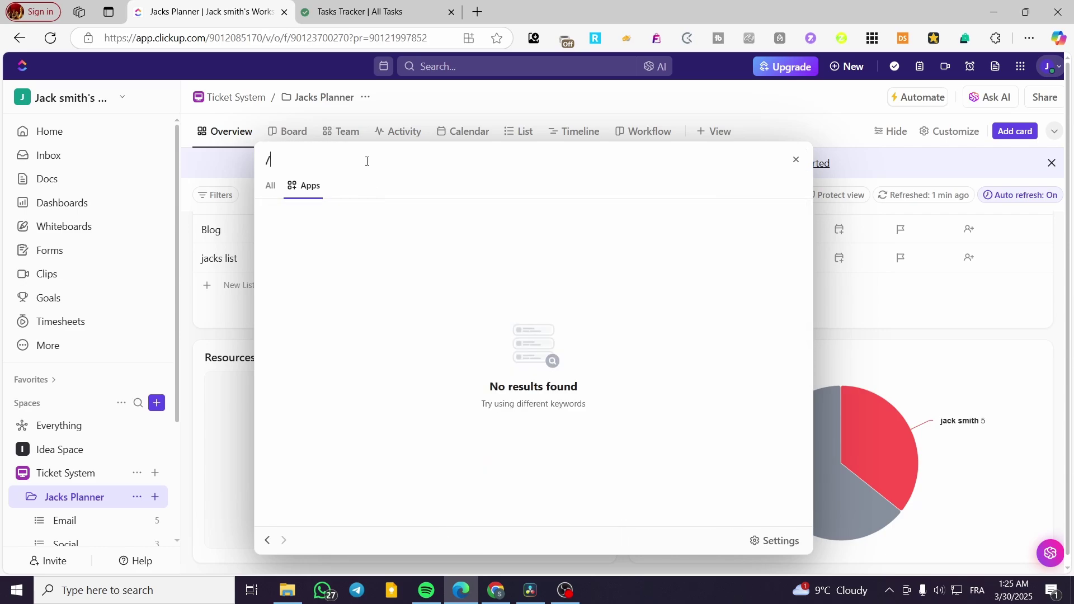
left_click(271, 188)
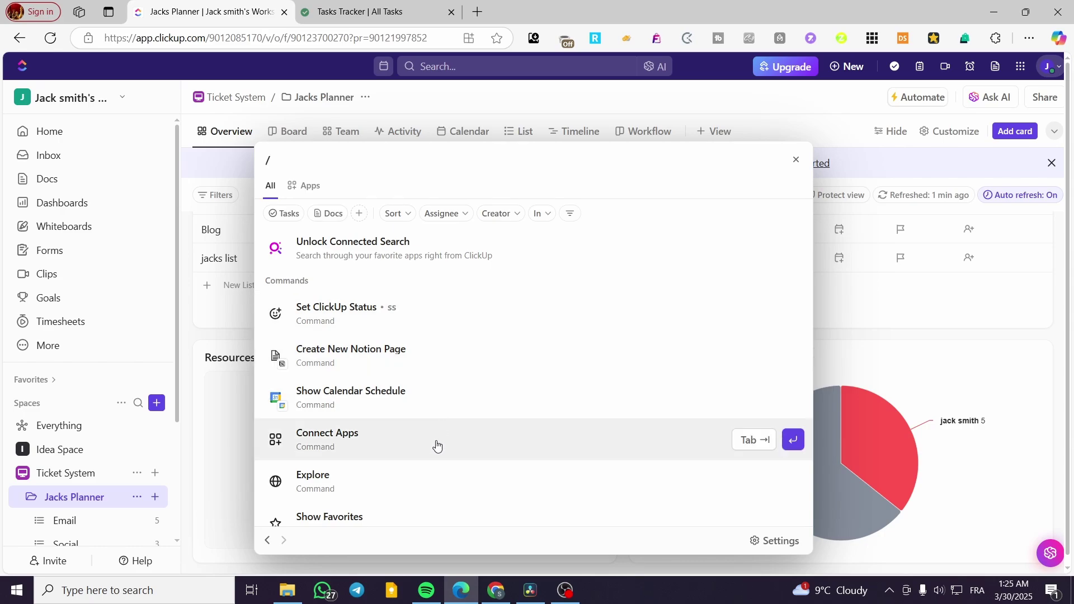
type("not")
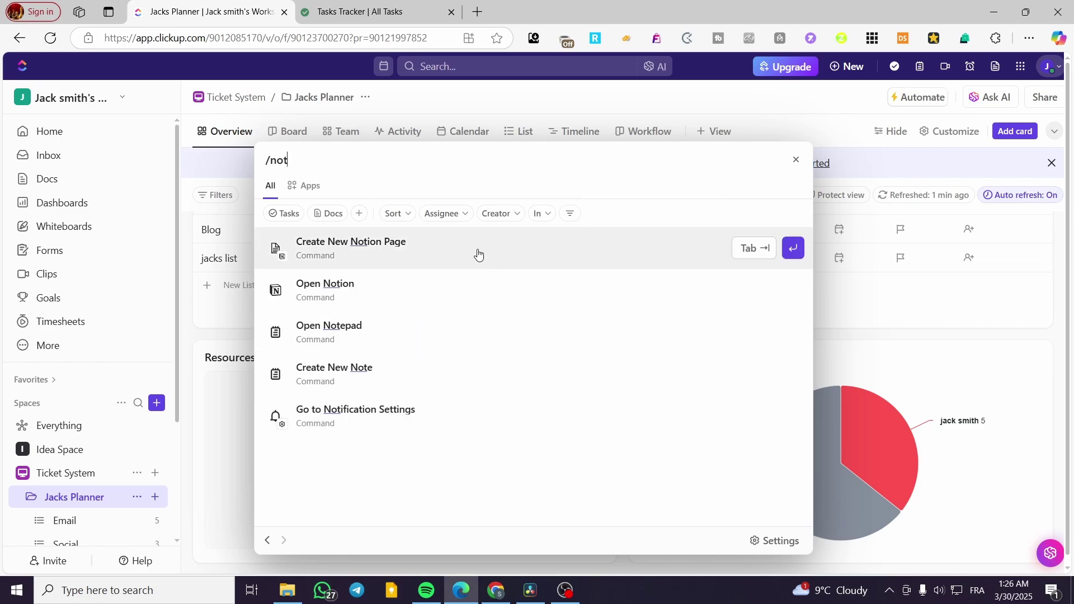
left_click(360, 214)
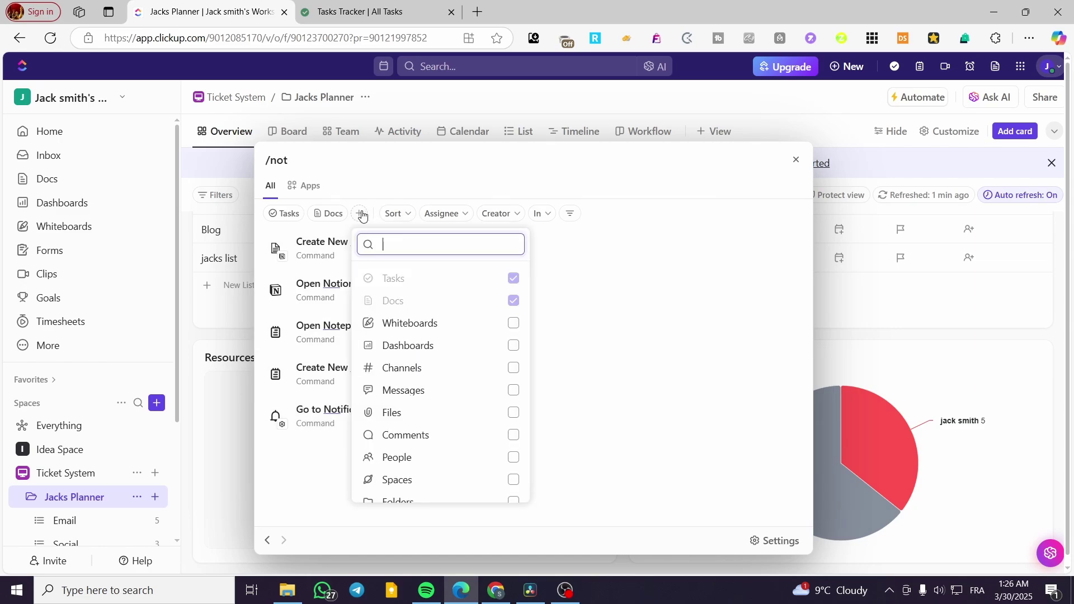
left_click(393, 178)
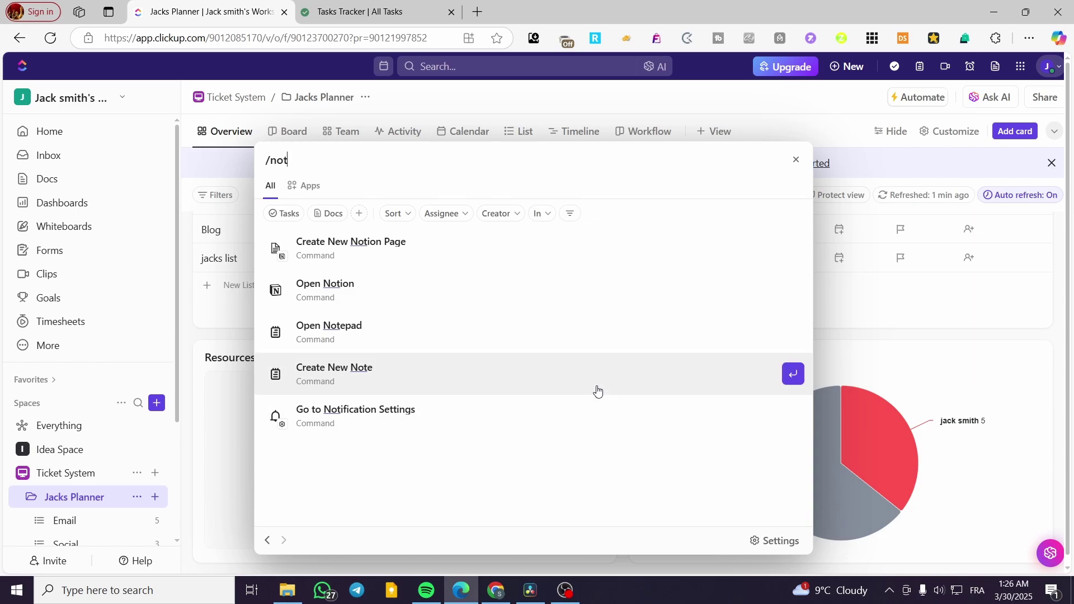
left_click(224, 435)
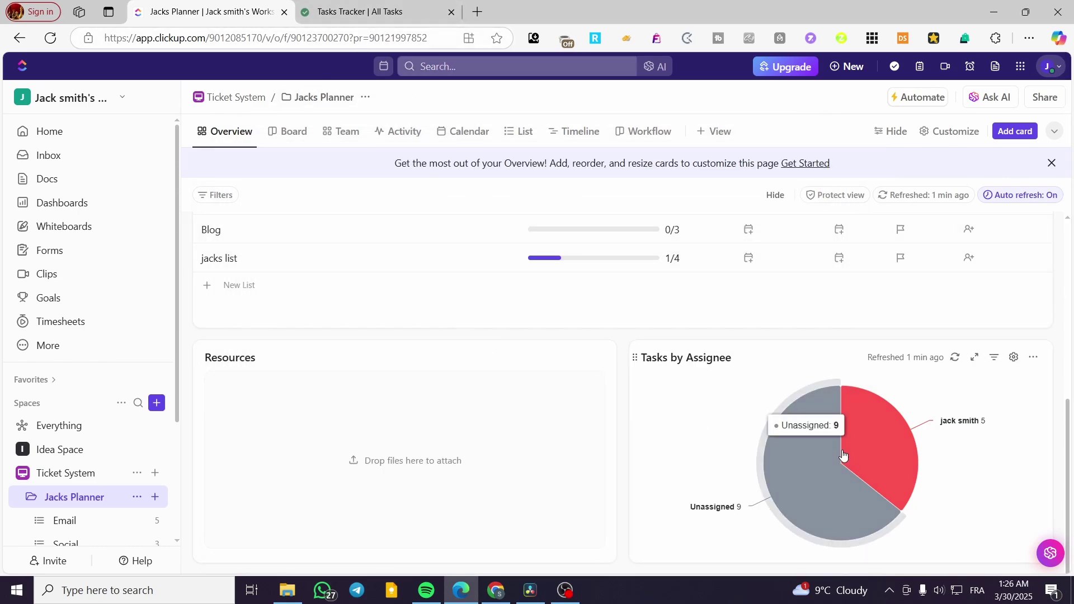
mouse_move(817, 481)
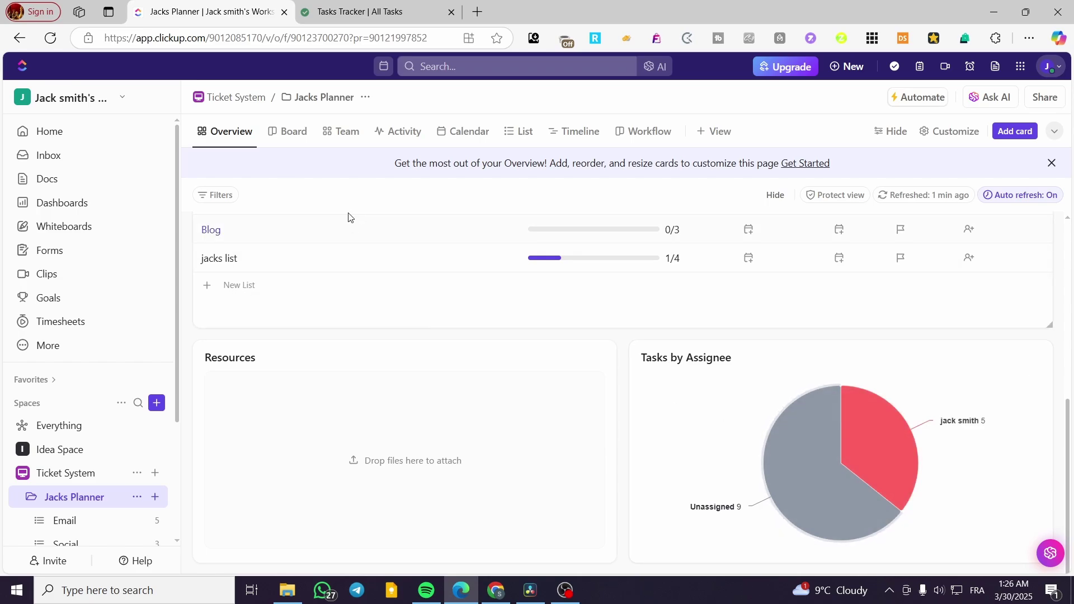